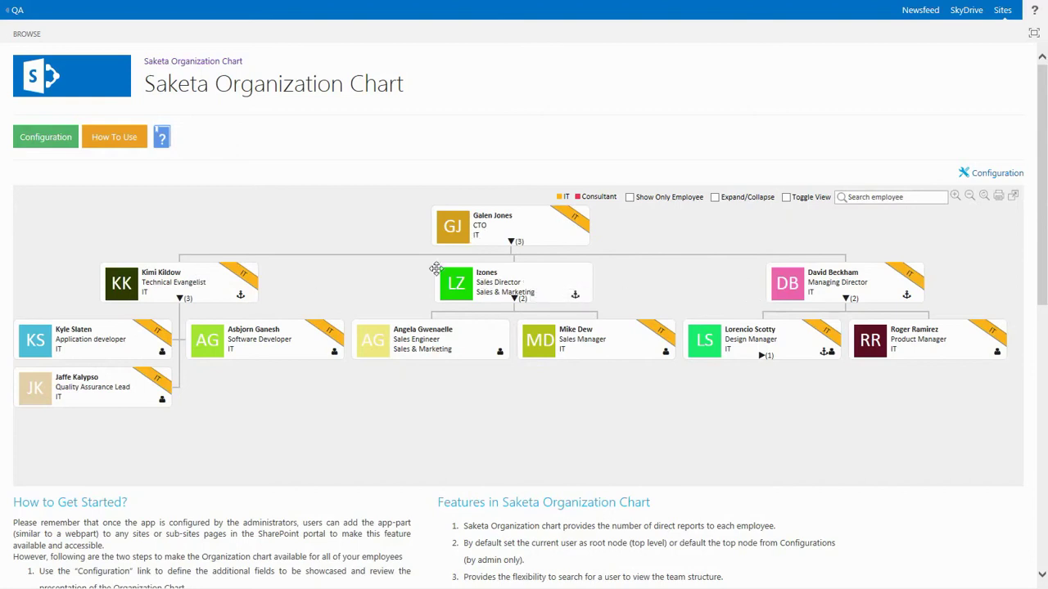
# Collapse the branches under the Technical Evangelist, Sales Director and Managing Director, and centre the remaining chart.
pyautogui.click(181, 299)
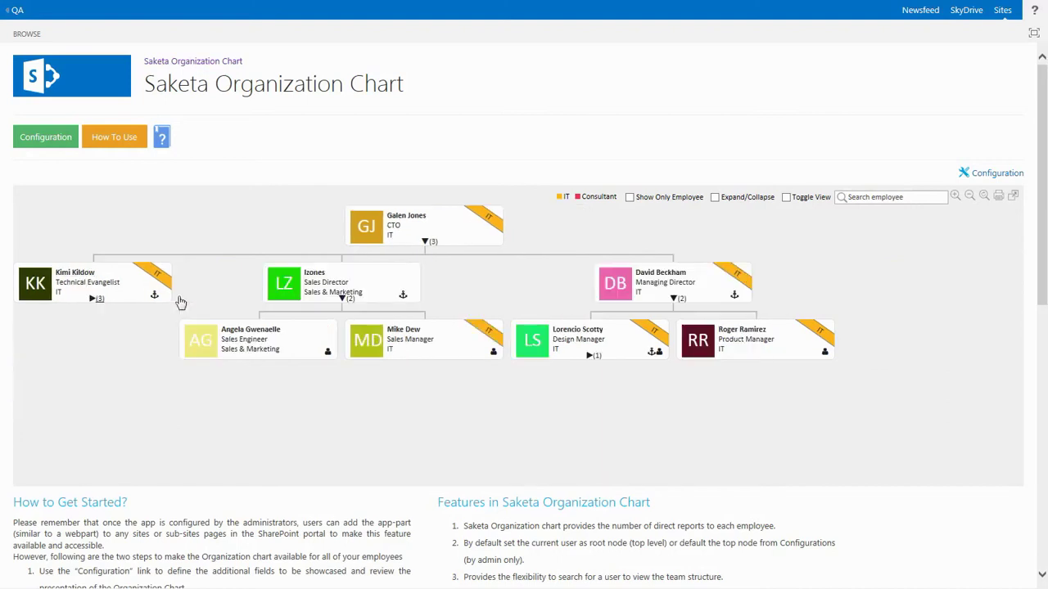
pyautogui.click(343, 299)
pyautogui.click(508, 299)
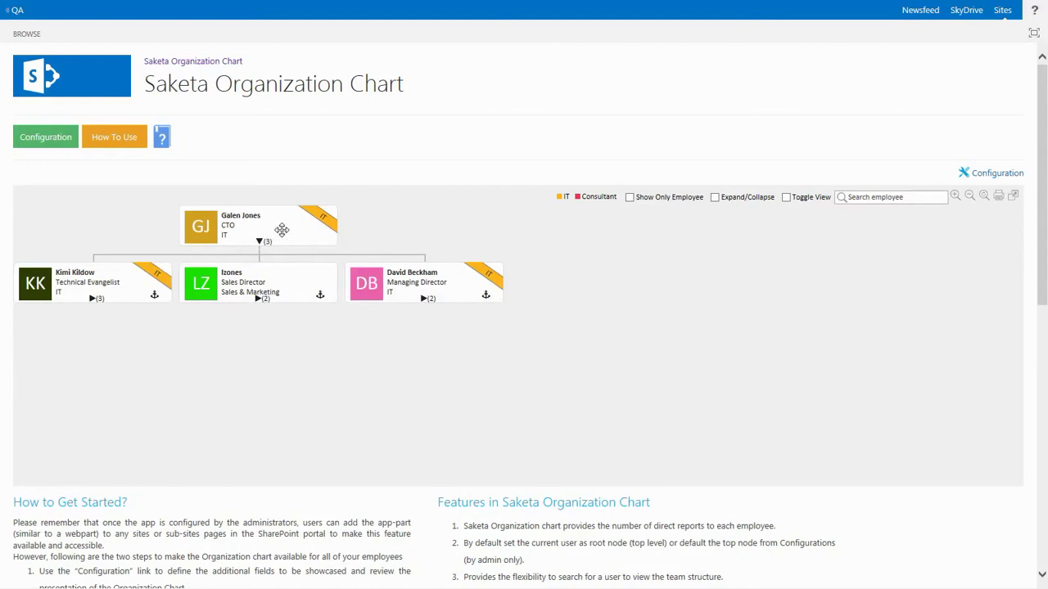
pyautogui.moveTo(281, 230); pyautogui.dragTo(448, 258)
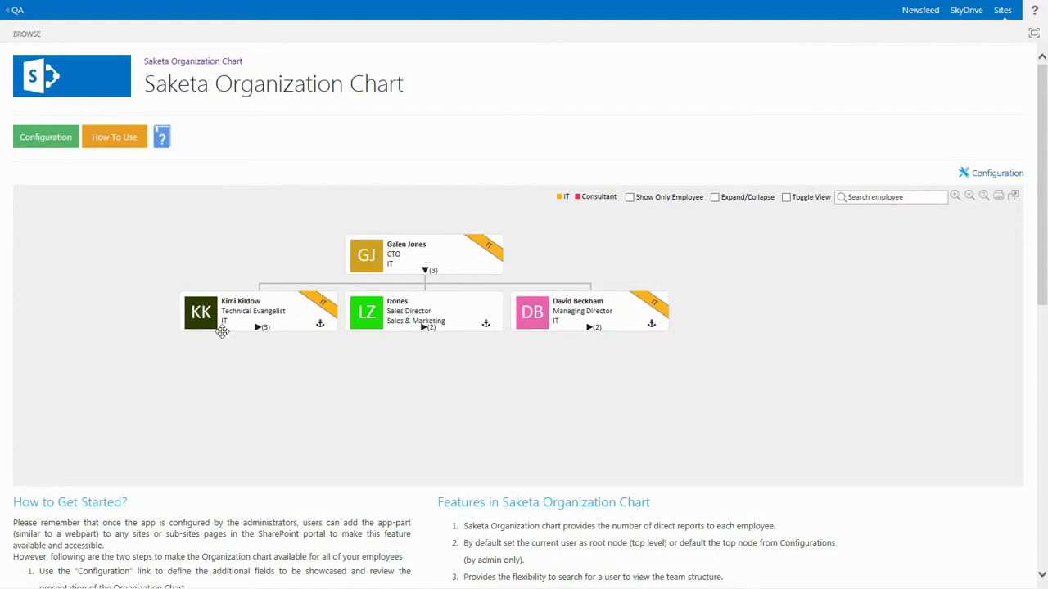
# Expand the direct reports of the Technical Evangelist, Sales Director and Managing Director again and reposition the chart.
pyautogui.click(261, 328)
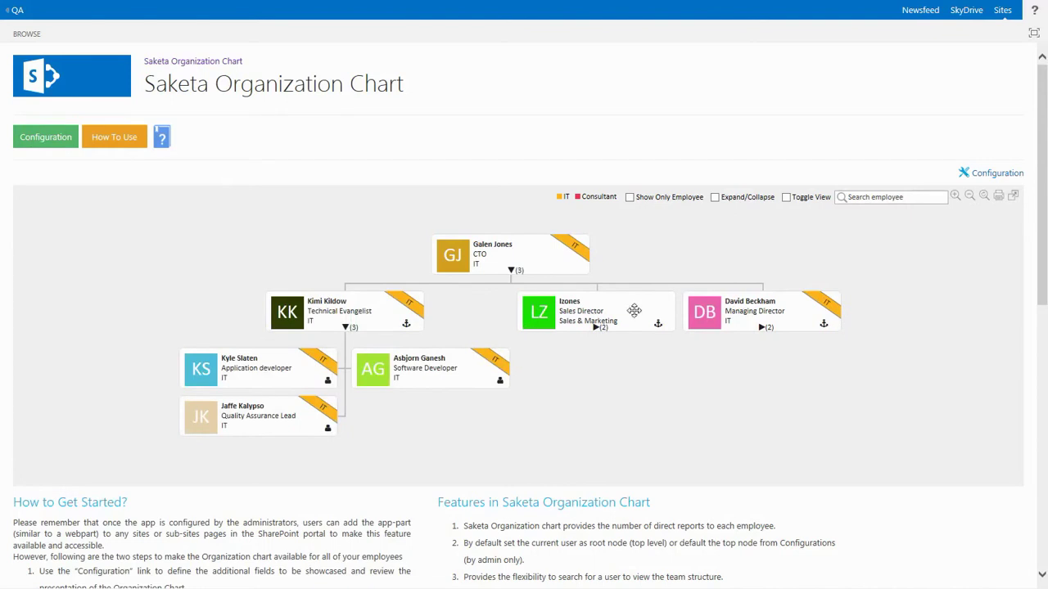
pyautogui.click(596, 330)
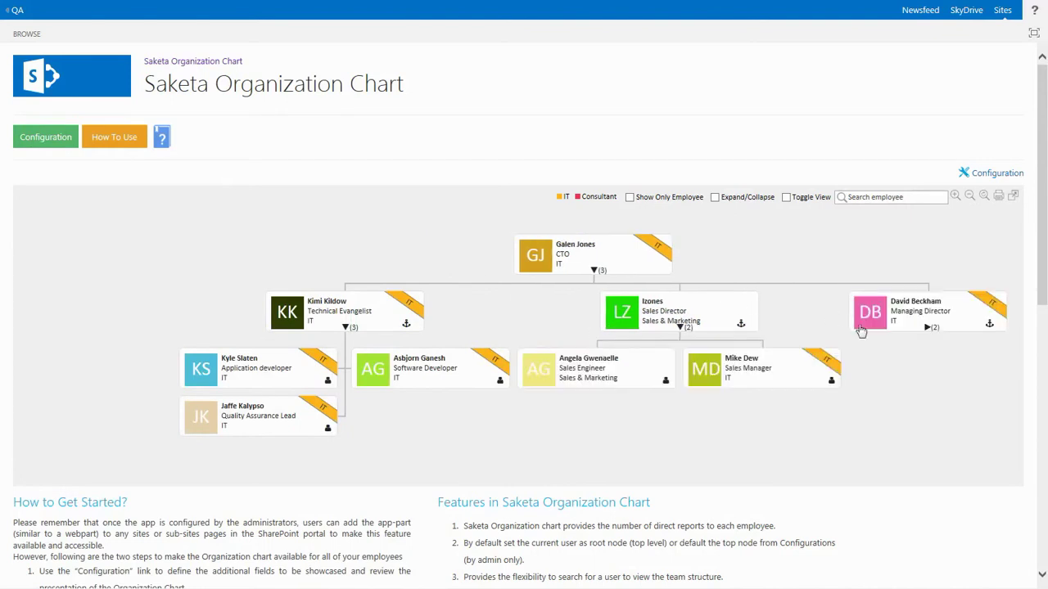
pyautogui.click(927, 328)
pyautogui.moveTo(670, 264); pyautogui.dragTo(547, 243)
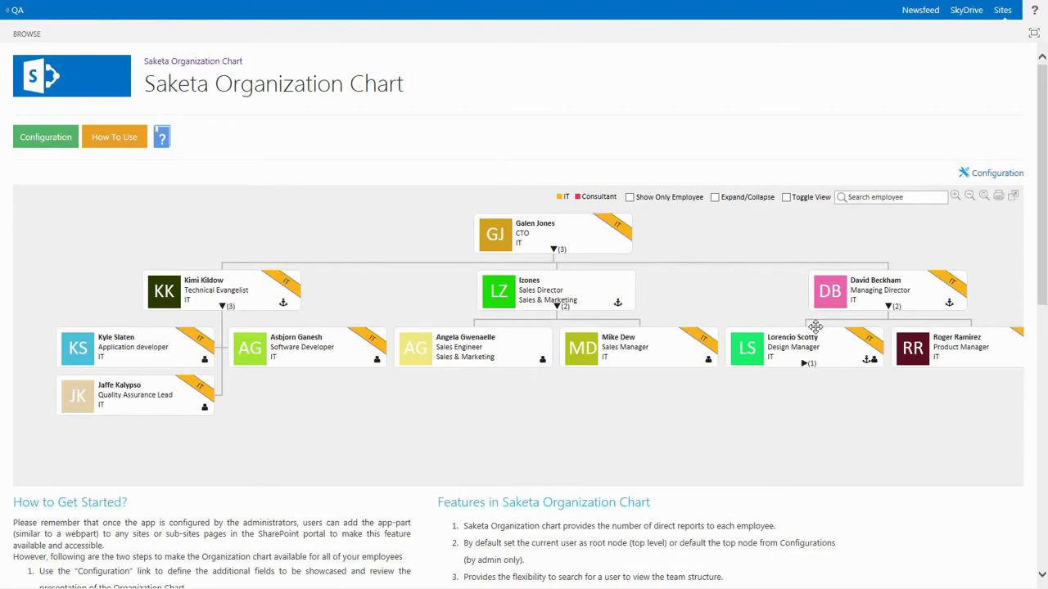
pyautogui.moveTo(925, 344)
# Search for the CTO by name, load that employee's chart, and view the contact details on the CTO card.
pyautogui.click(865, 197)
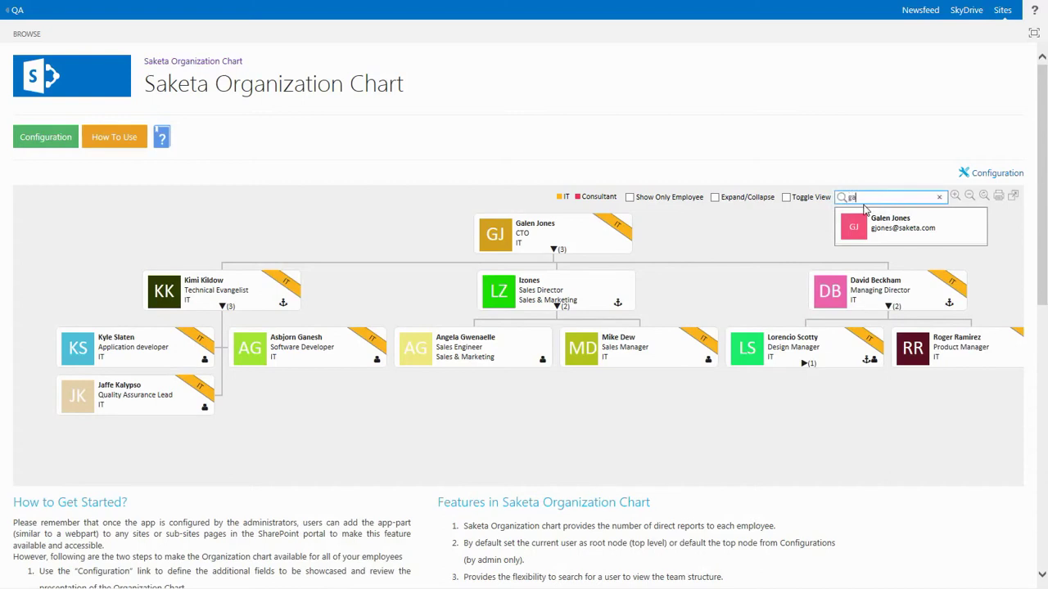
pyautogui.click(889, 234)
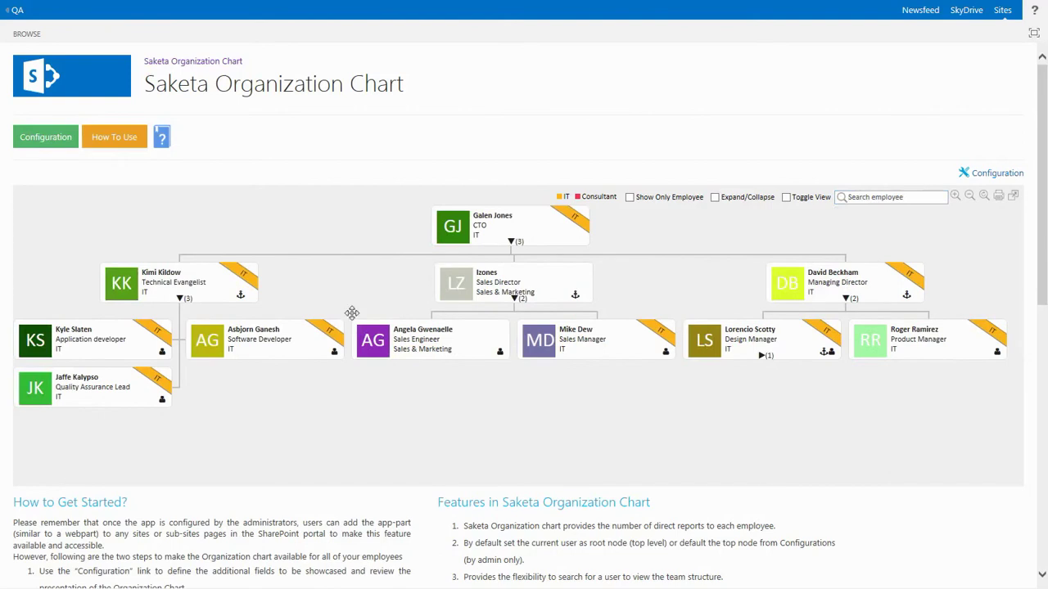
pyautogui.click(874, 195)
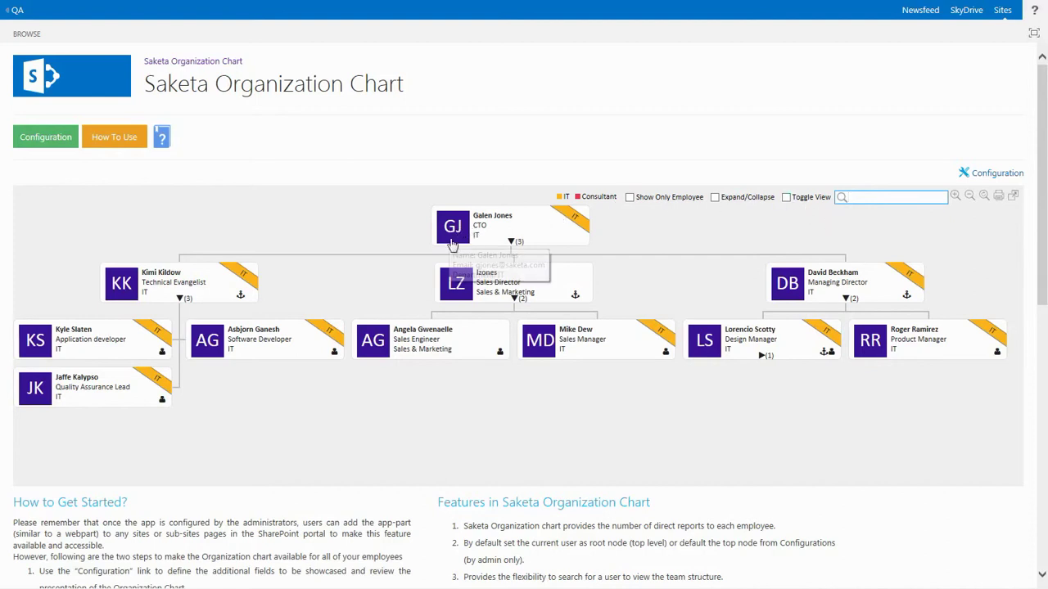
pyautogui.moveTo(462, 245)
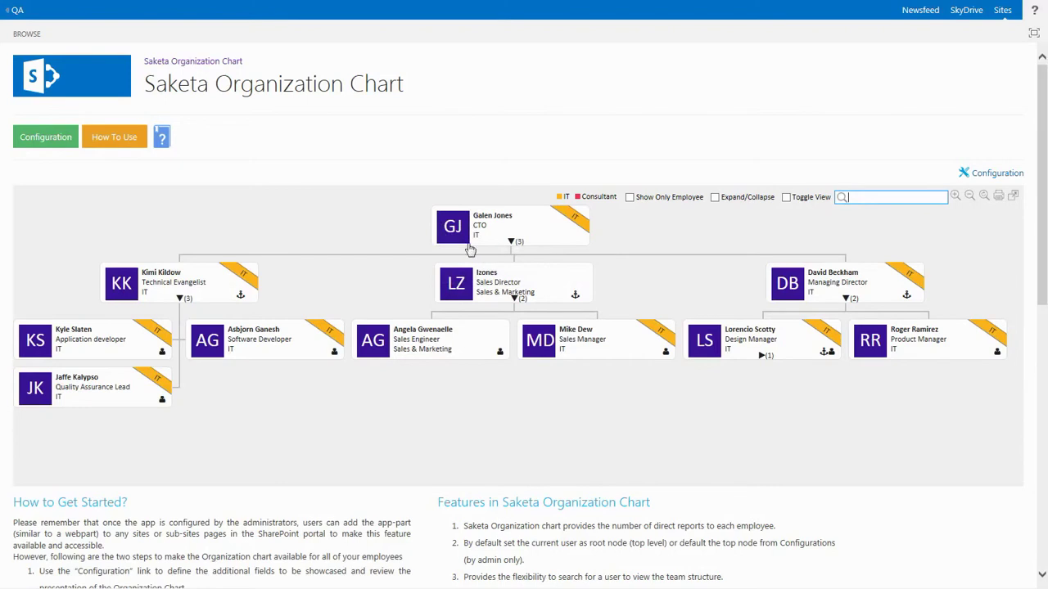
# Try the Toggle View, Expand/Collapse and Show Only Employee display options one at a time, switching each off again.
pyautogui.click(786, 197)
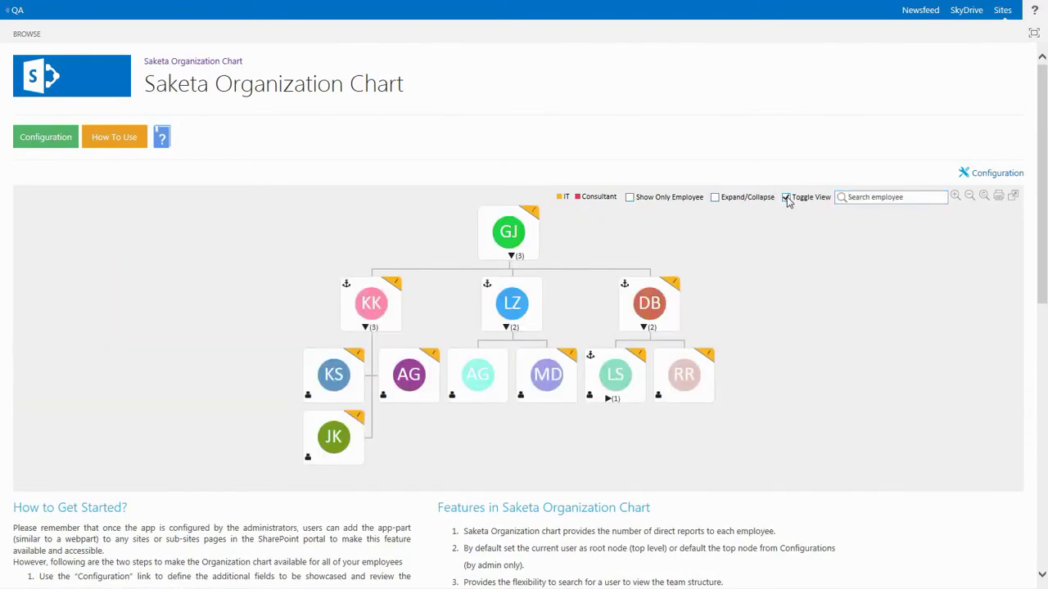
pyautogui.click(786, 198)
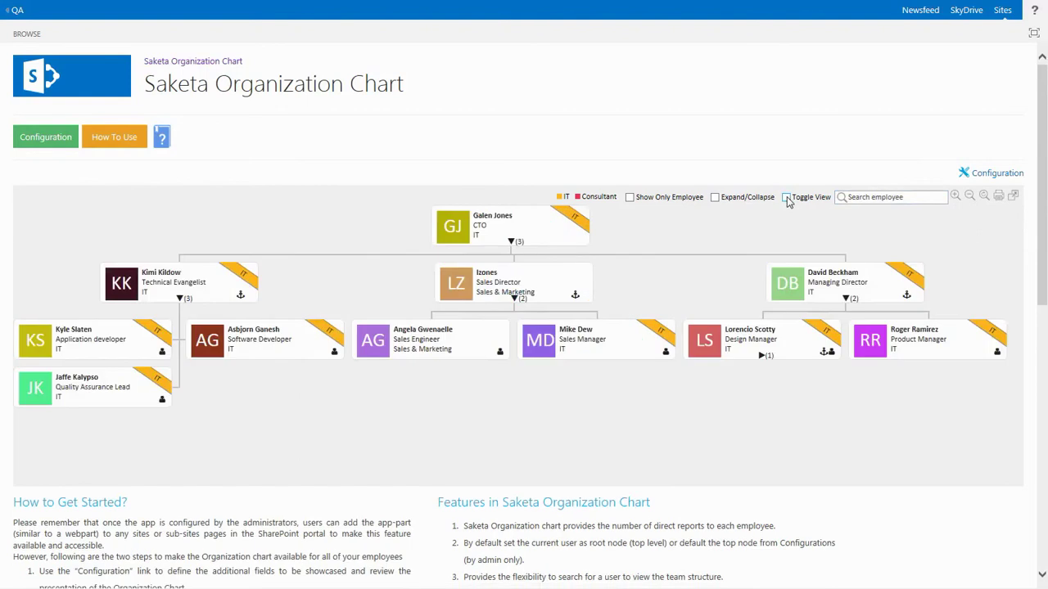
pyautogui.click(715, 198)
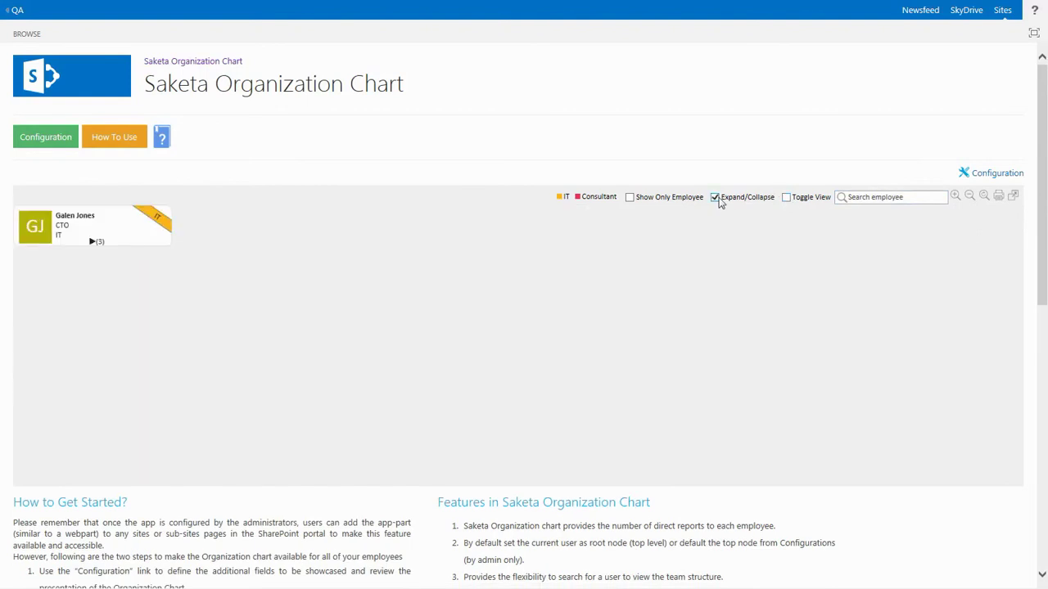
pyautogui.click(716, 198)
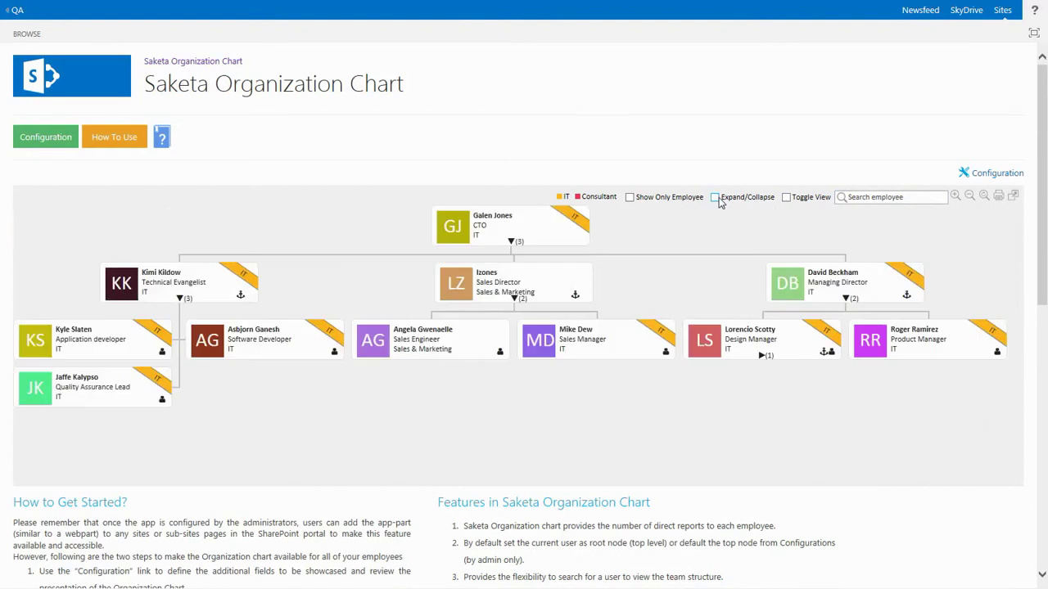
pyautogui.click(629, 198)
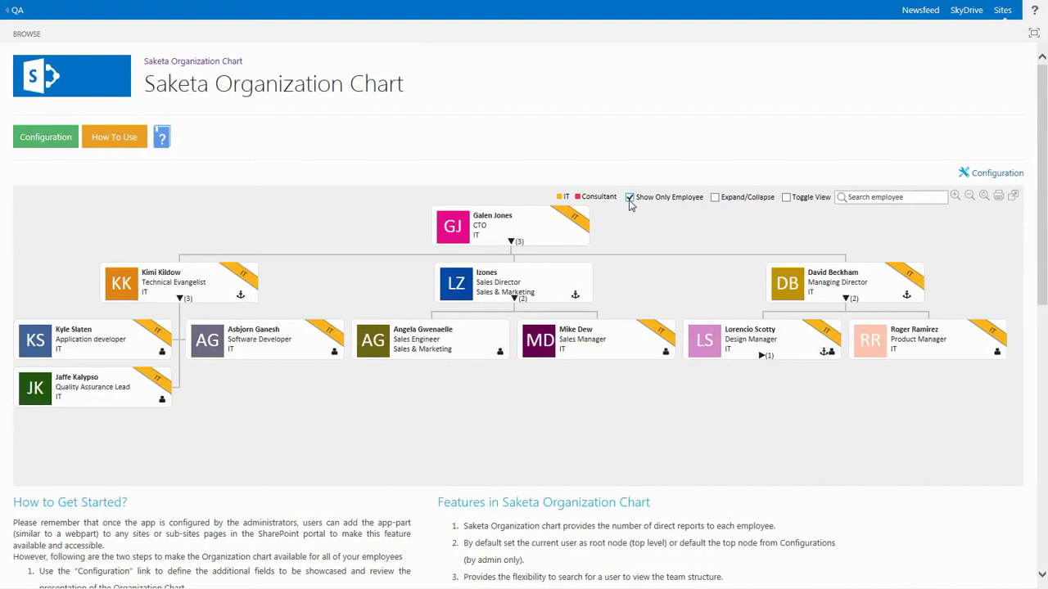
pyautogui.click(630, 198)
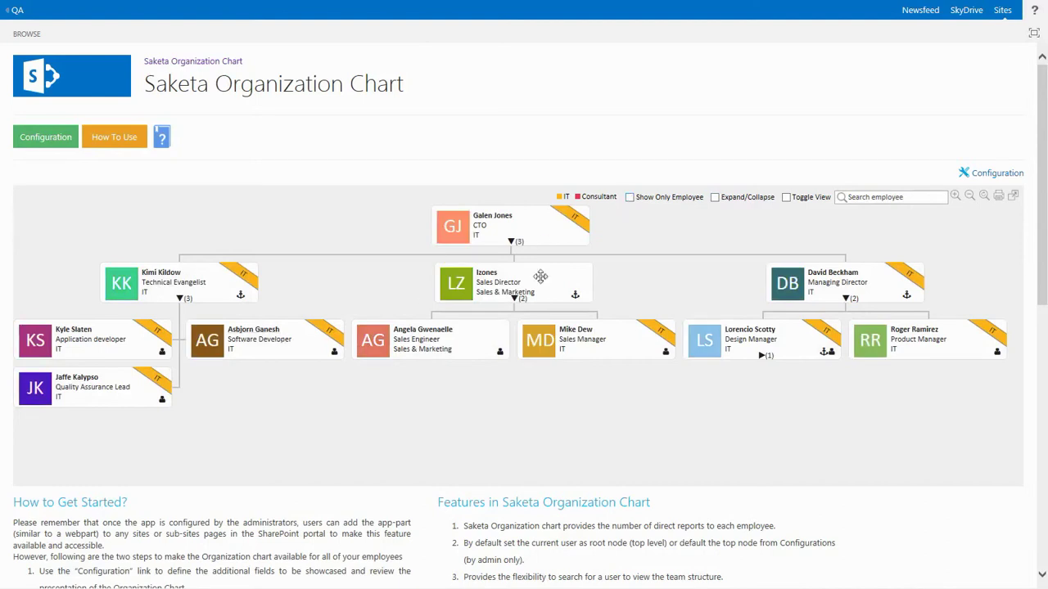
# Zoom in on the organization chart by two levels and zoom back out to the original size.
pyautogui.click(954, 197)
pyautogui.click(954, 196)
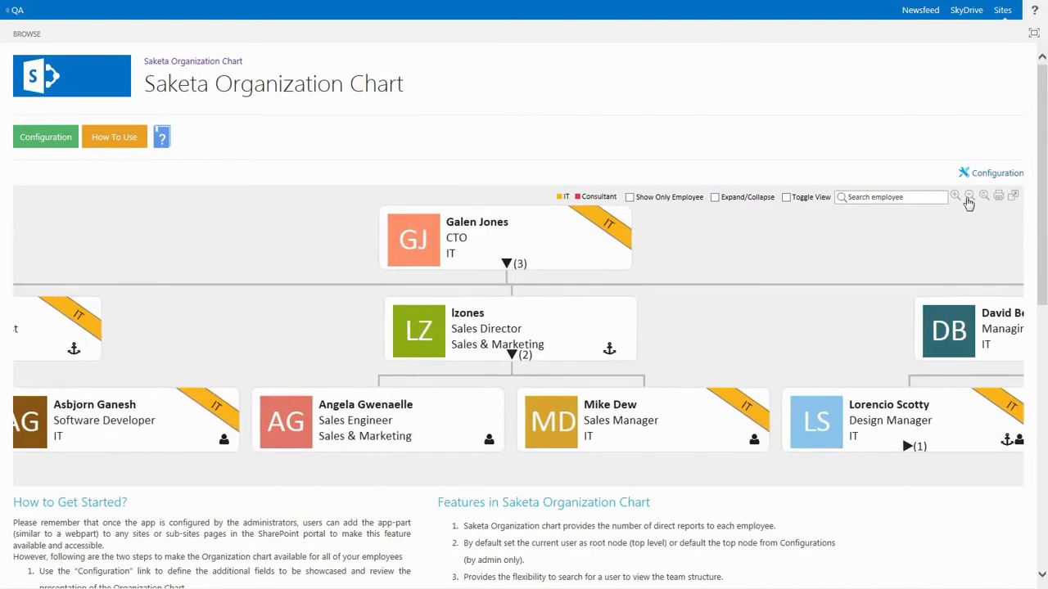
pyautogui.click(969, 198)
pyautogui.click(968, 198)
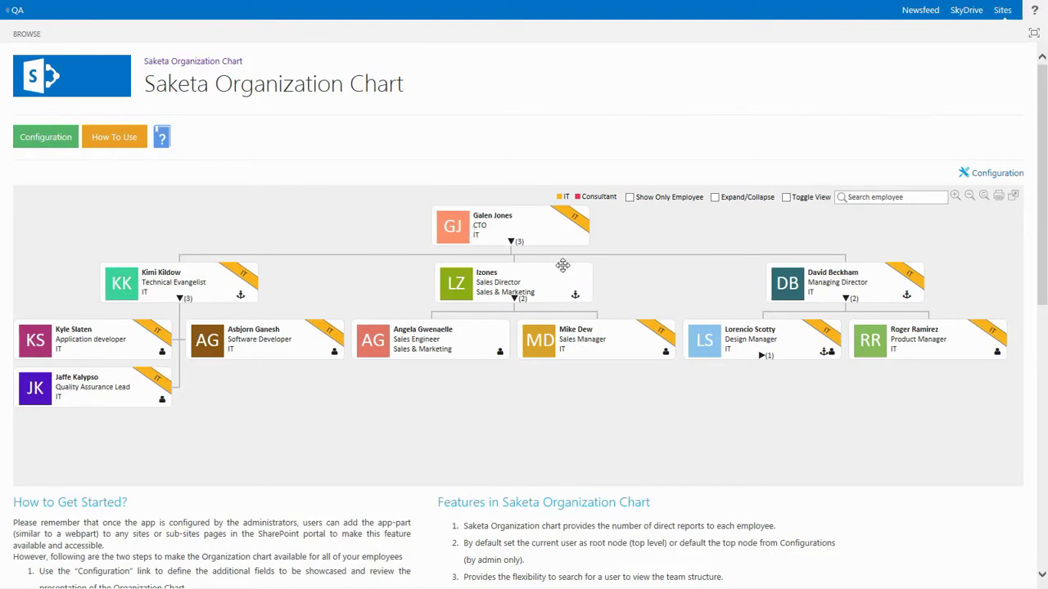
# Collapse the whole hierarchy beneath the CTO and expand it again.
pyautogui.click(512, 243)
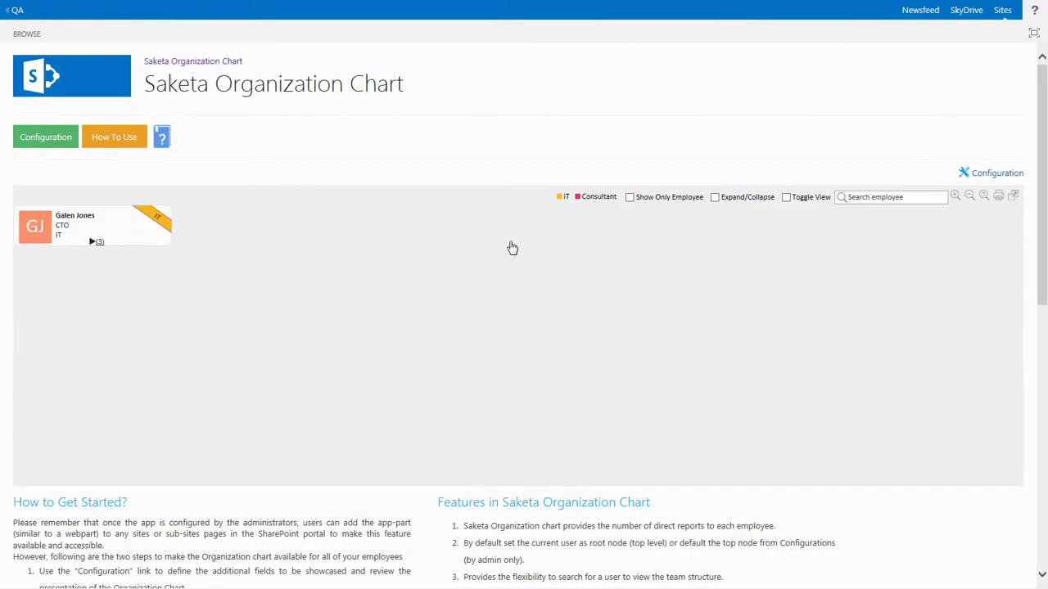
pyautogui.click(95, 243)
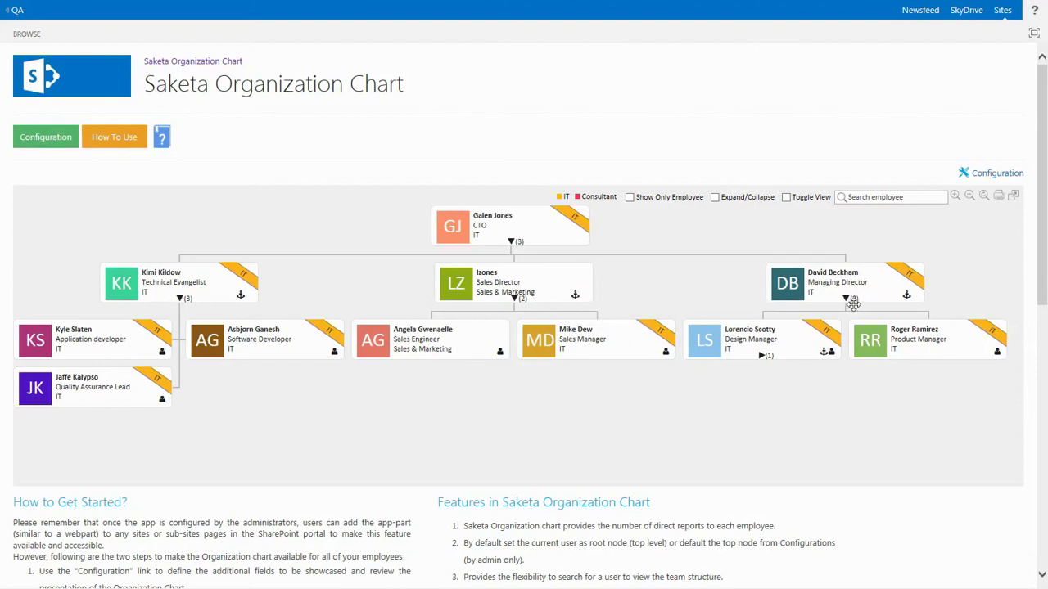
# Make the Technical Evangelist the top of the chart and return to the manager, and do the same for the Sales Director.
pyautogui.click(240, 297)
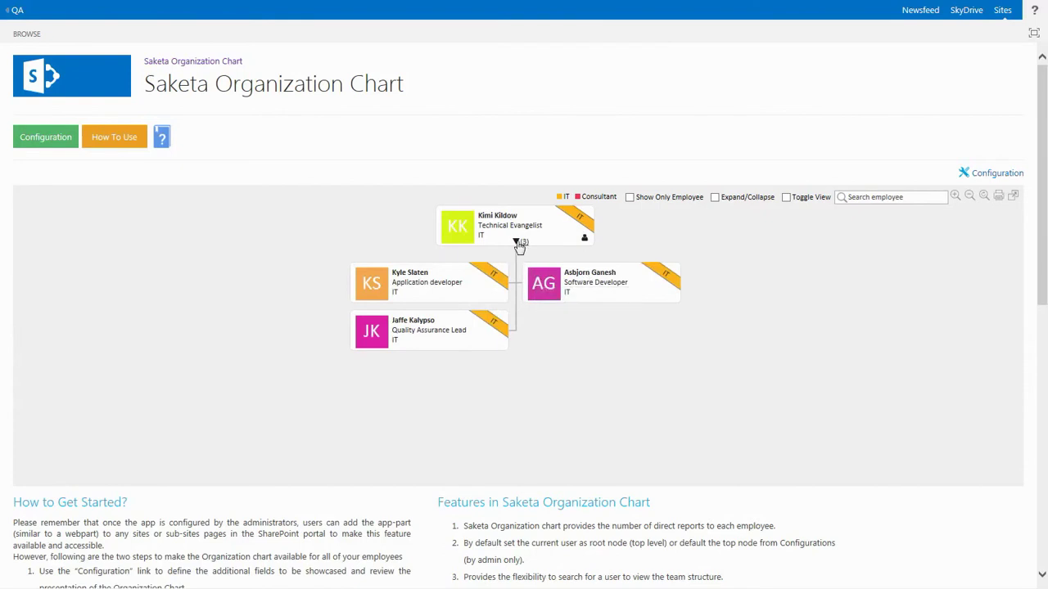
pyautogui.click(585, 240)
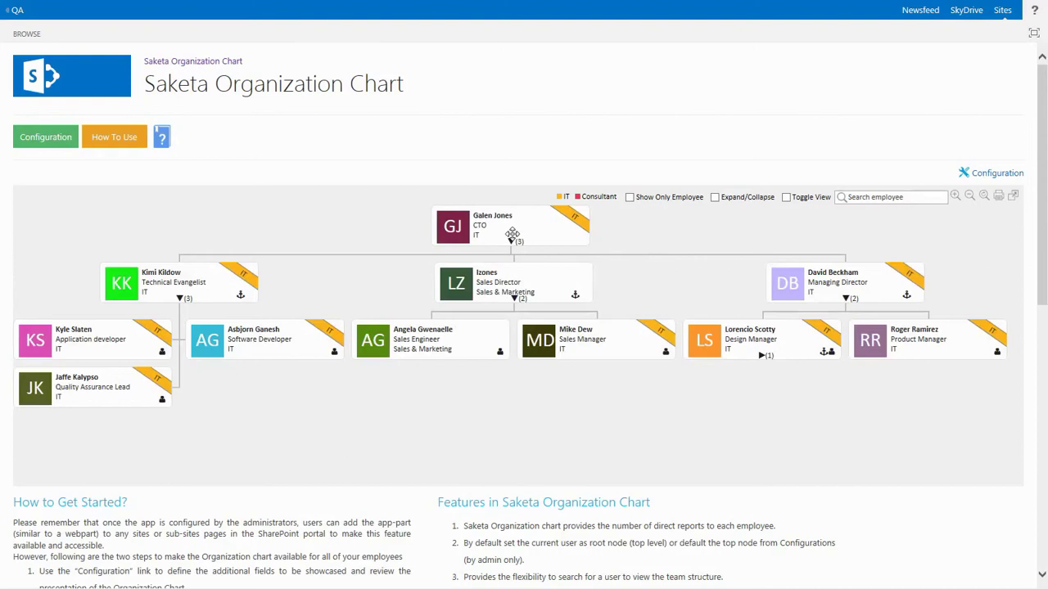
pyautogui.click(576, 295)
pyautogui.click(581, 237)
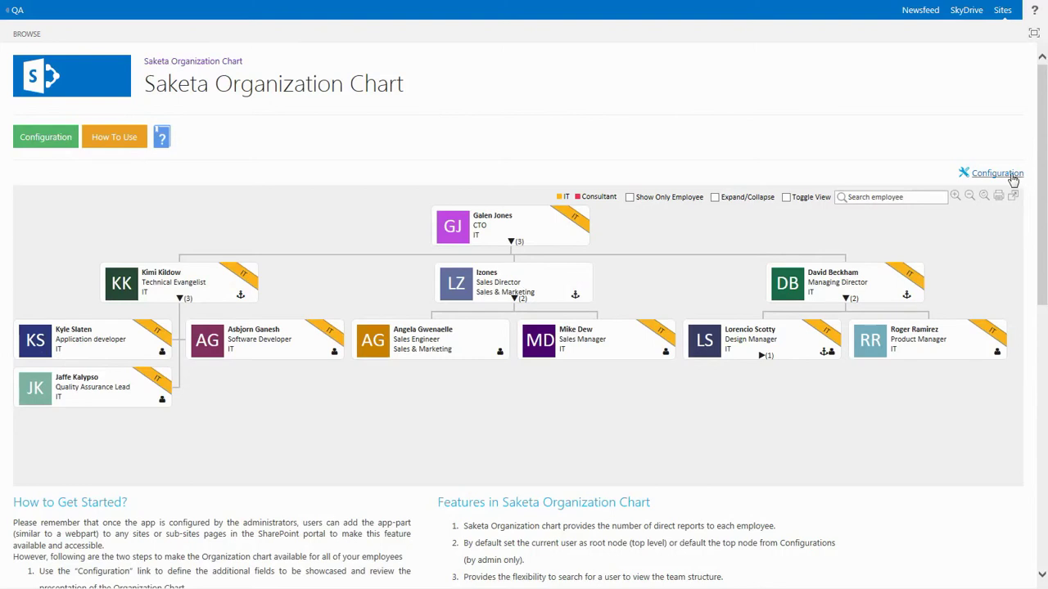
# Open the organization chart configuration, try the Default theme, and set the theme back to Custom.
pyautogui.click(48, 148)
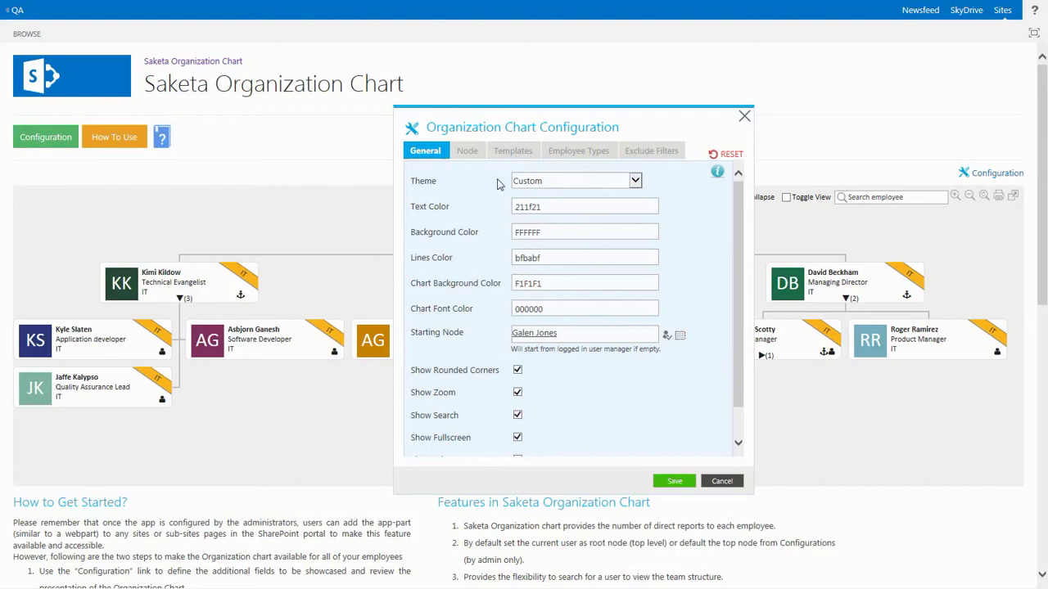
pyautogui.click(536, 183)
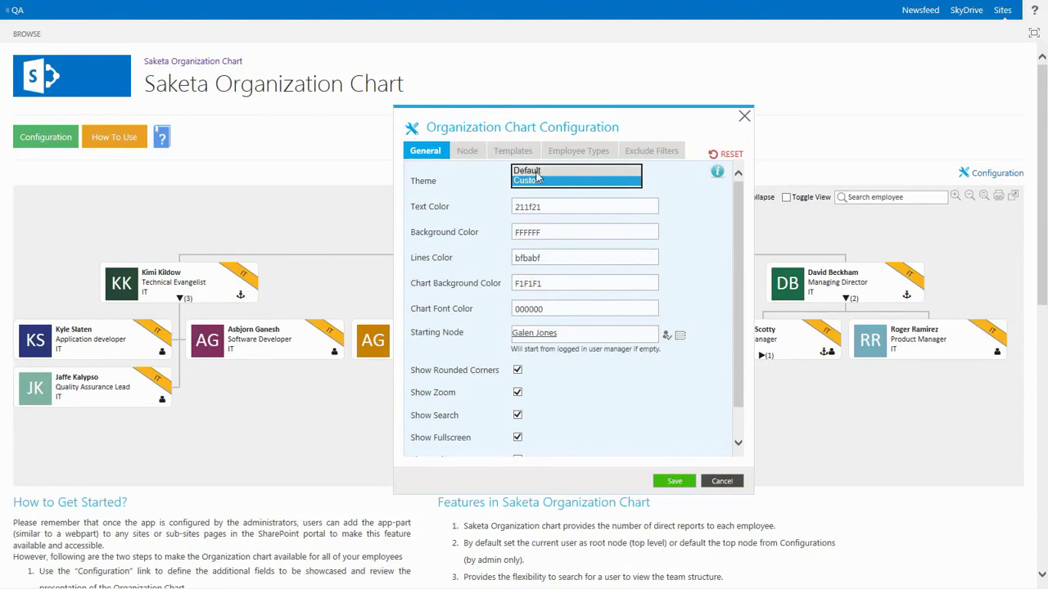
pyautogui.click(537, 171)
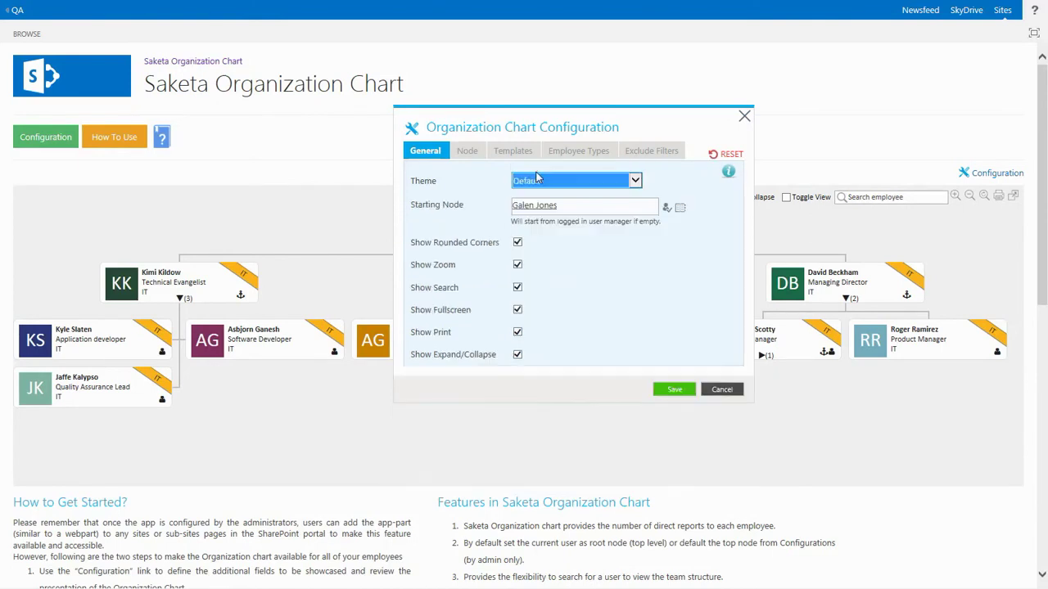
pyautogui.click(538, 180)
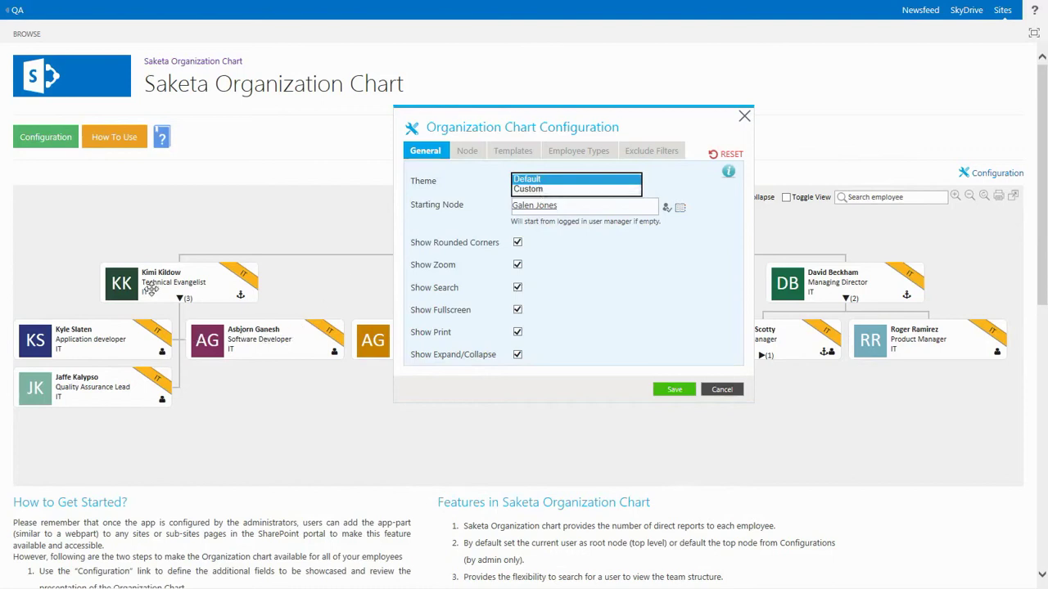
pyautogui.click(528, 189)
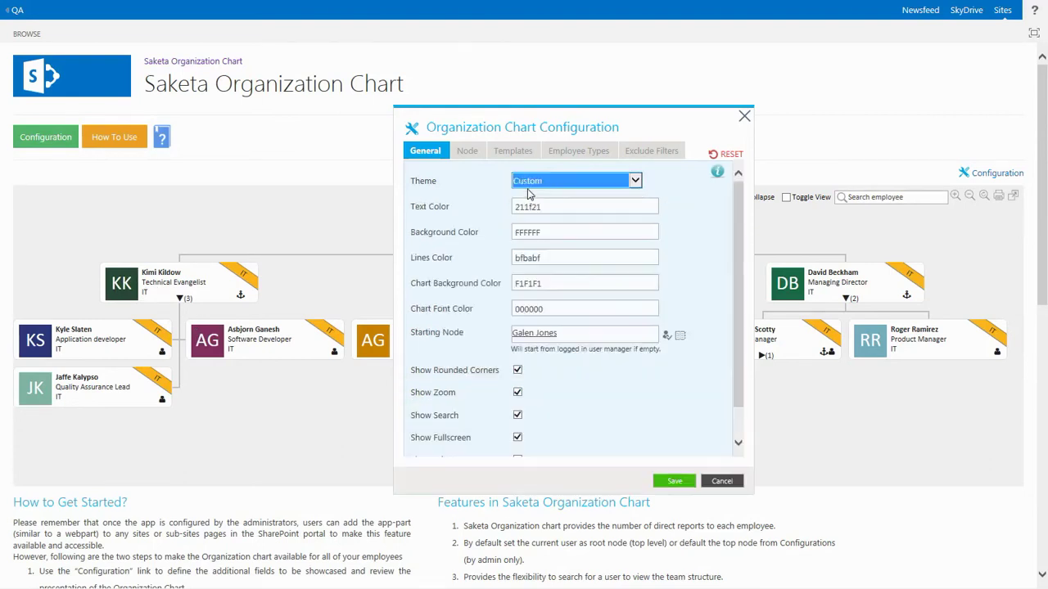
# Look at the color pickers for Text Color, Background Color and Chart Background Color in the Custom theme.
pyautogui.click(547, 206)
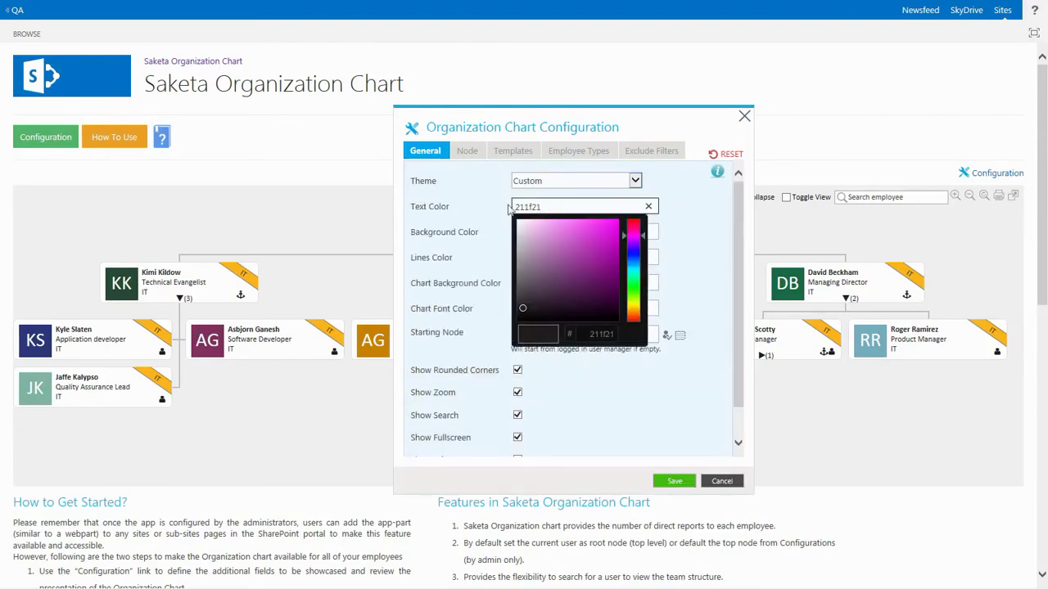
pyautogui.click(548, 229)
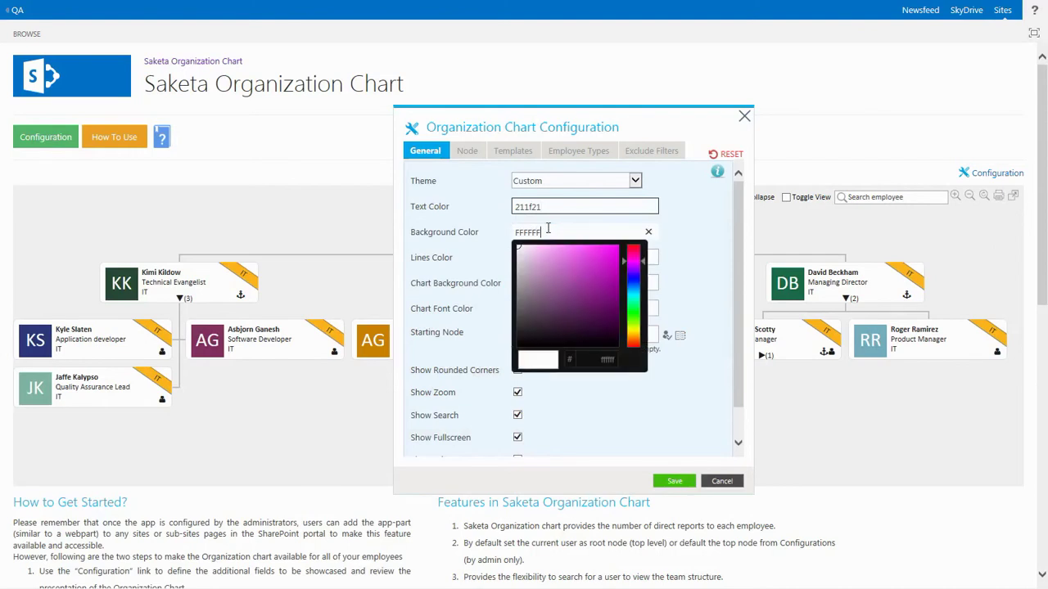
pyautogui.click(485, 264)
pyautogui.click(549, 282)
pyautogui.click(497, 308)
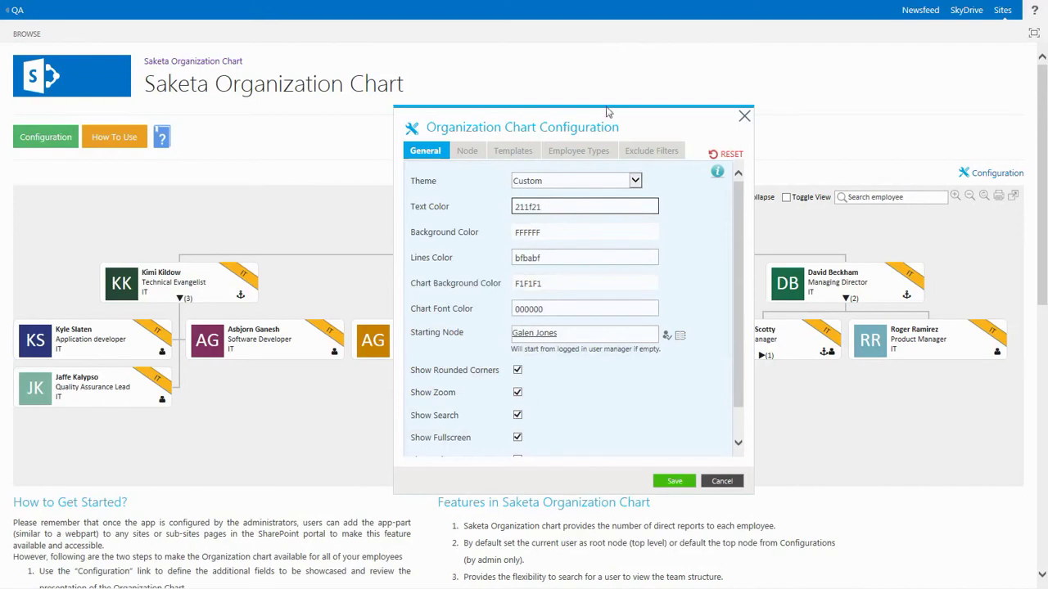
# Turn off Show Rounded Corners in the general chart settings and save the configuration.
pyautogui.moveTo(607, 108); pyautogui.dragTo(596, 237)
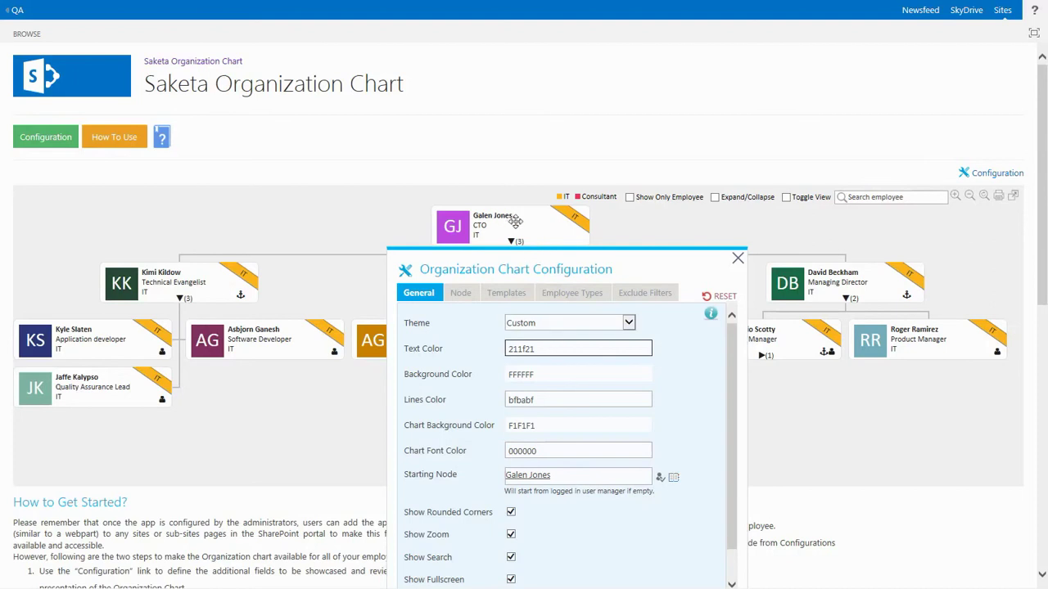
pyautogui.moveTo(540, 262); pyautogui.dragTo(533, 160)
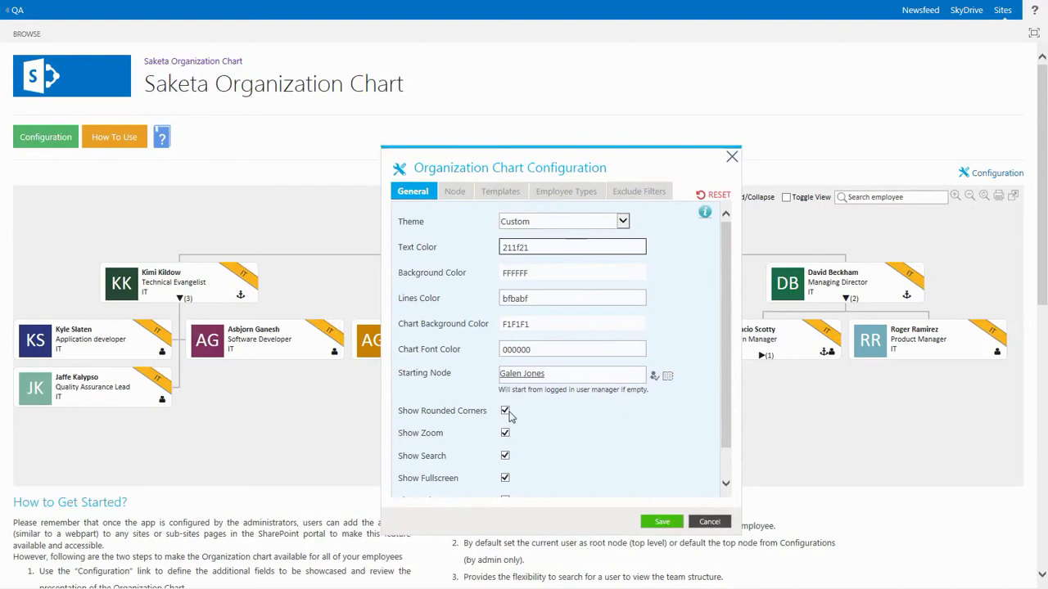
pyautogui.click(661, 523)
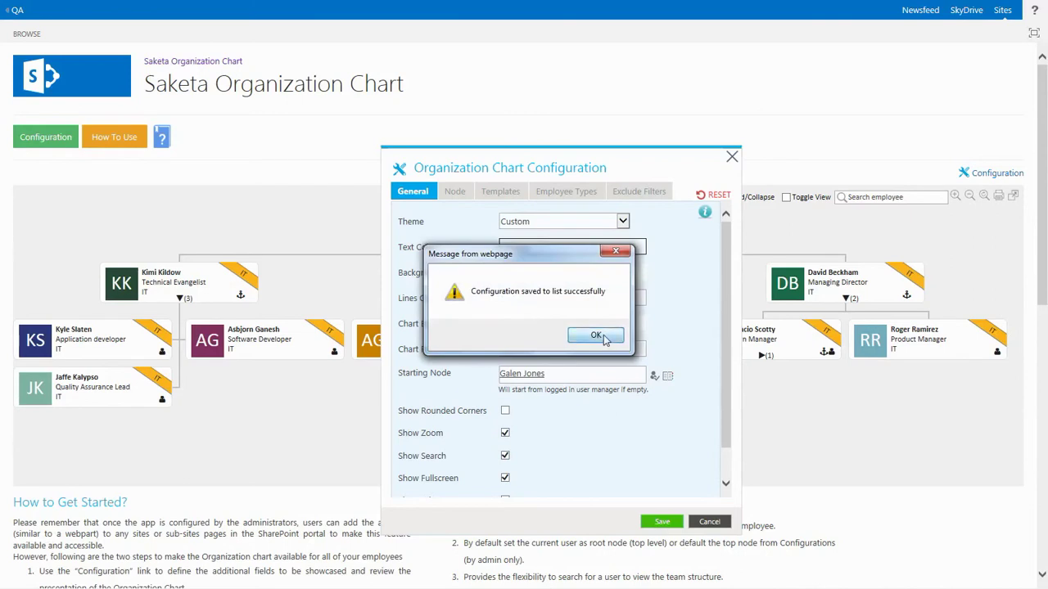
pyautogui.click(604, 339)
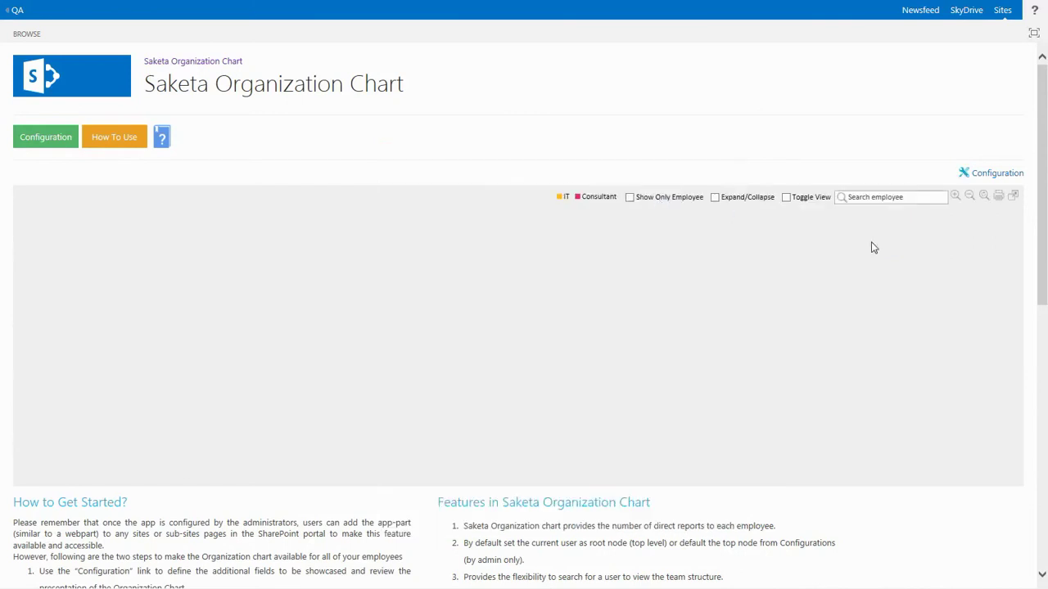
# Search for the CTO and show the CTO's team in the organization chart.
pyautogui.click(873, 202)
pyautogui.write('galen')
pyautogui.click(873, 214)
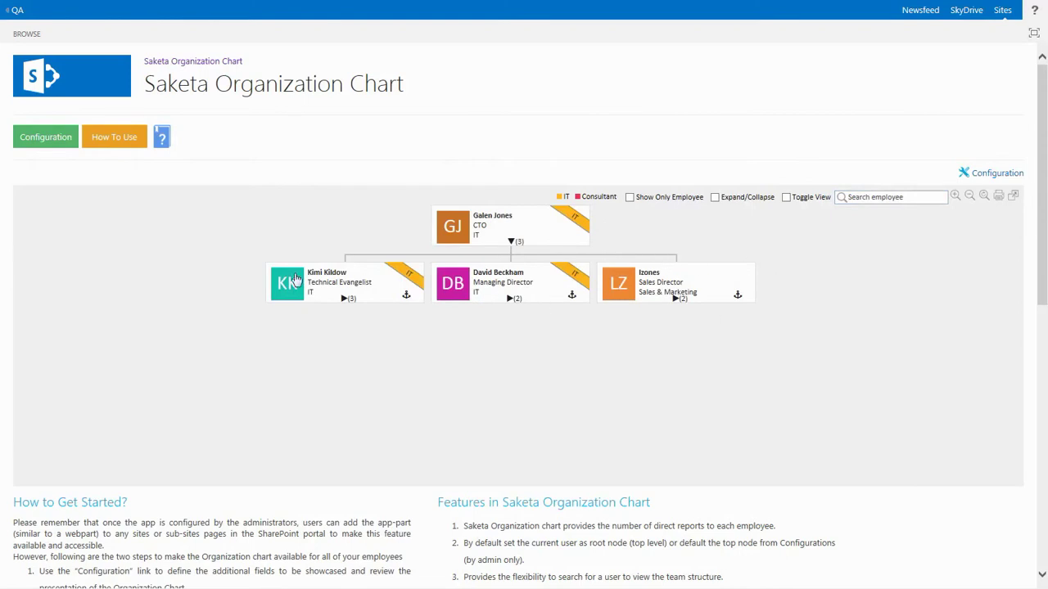
# Open the chart configuration and examine the general display options, from Show Zoom to Show Expand/Collapse.
pyautogui.click(67, 145)
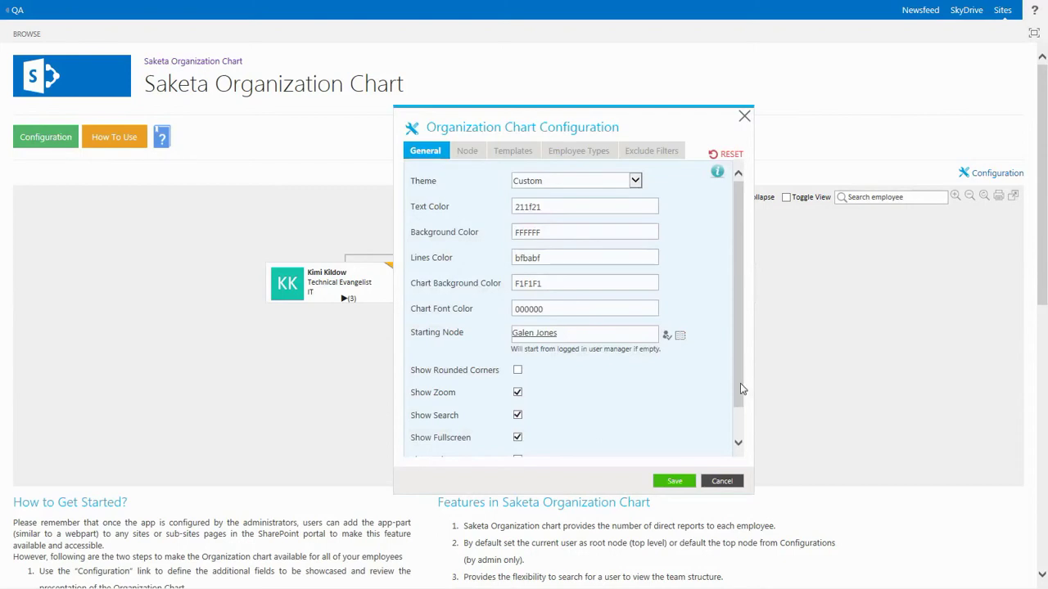
pyautogui.scroll(-2, 743, 389)
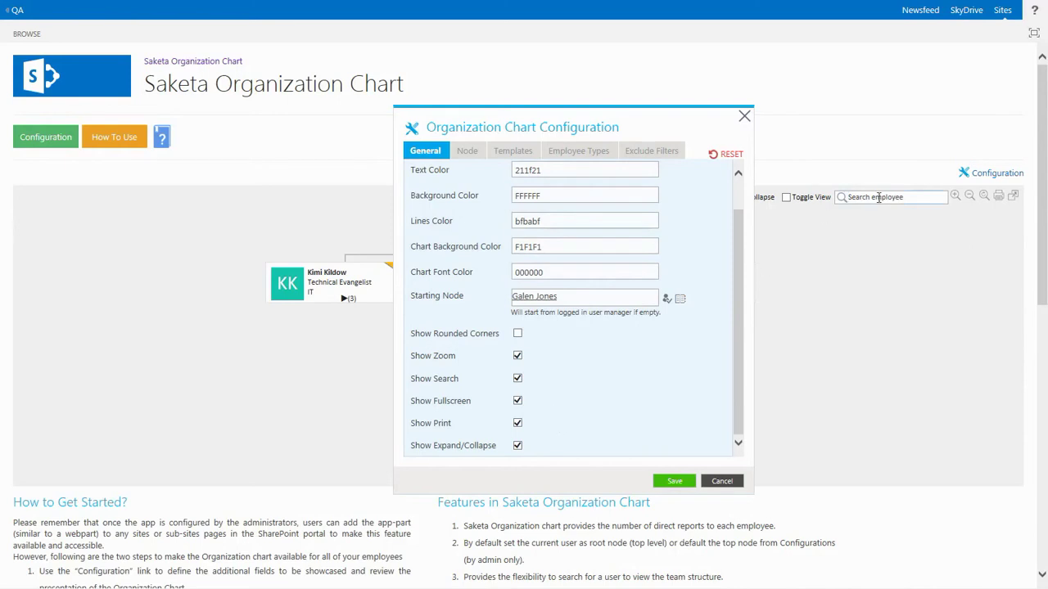
pyautogui.click(517, 378)
pyautogui.moveTo(674, 129); pyautogui.dragTo(613, 132)
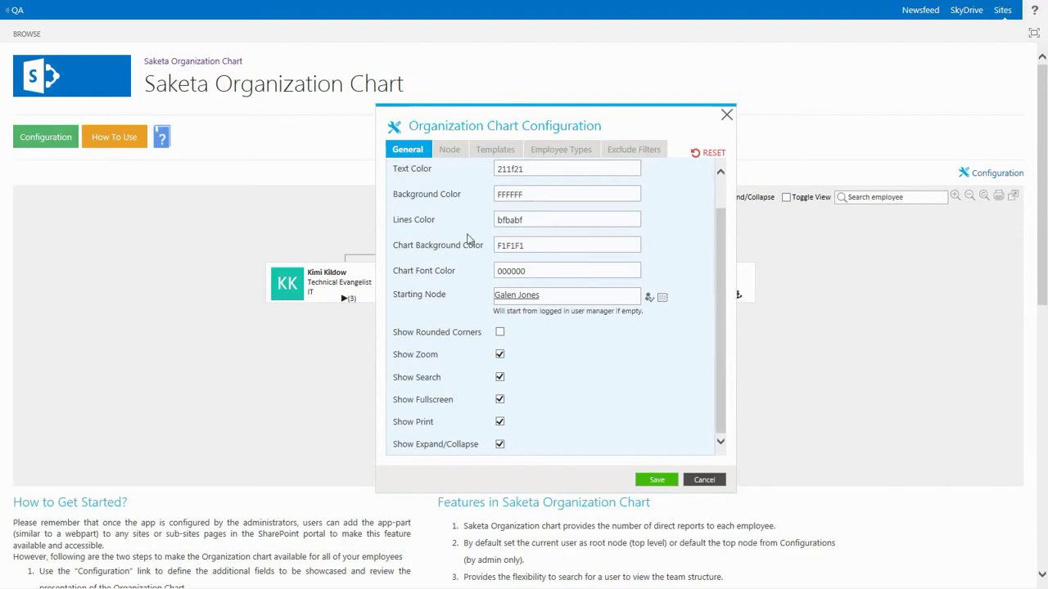
# Set the Node View to Image Only View and save the configuration.
pyautogui.click(451, 151)
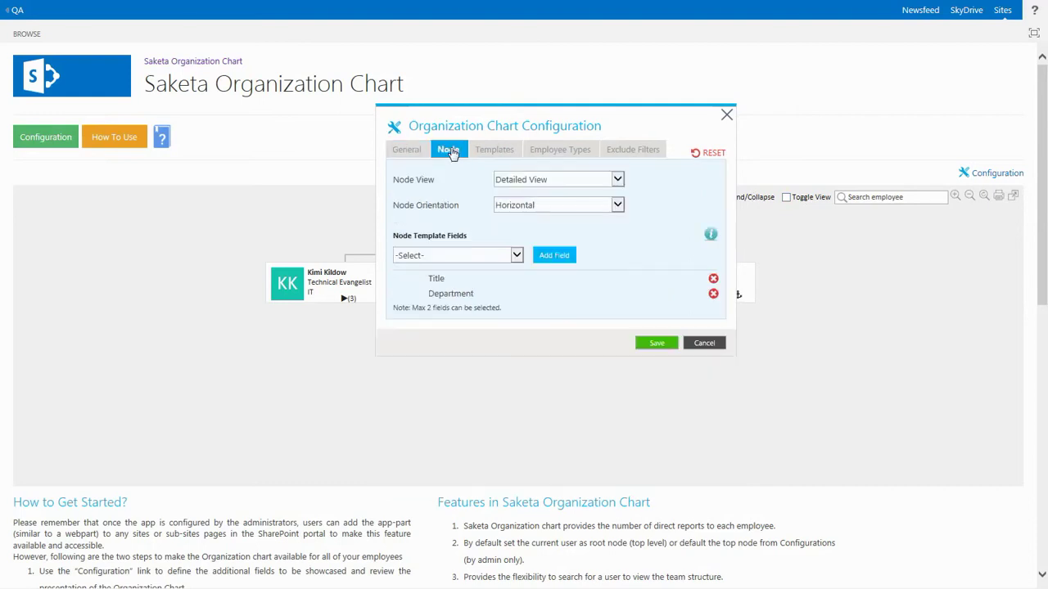
pyautogui.click(514, 179)
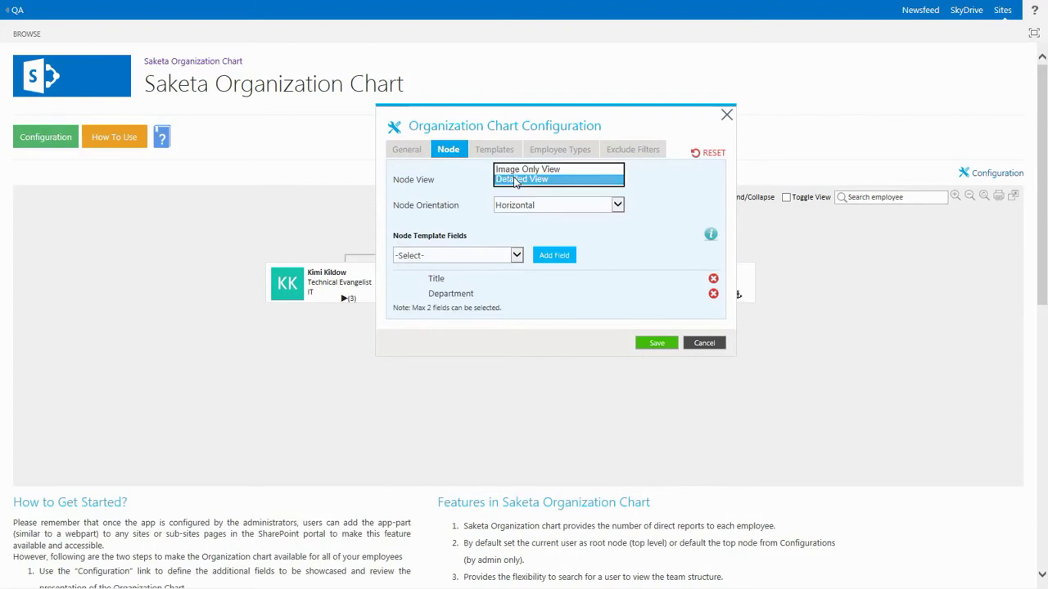
pyautogui.click(531, 169)
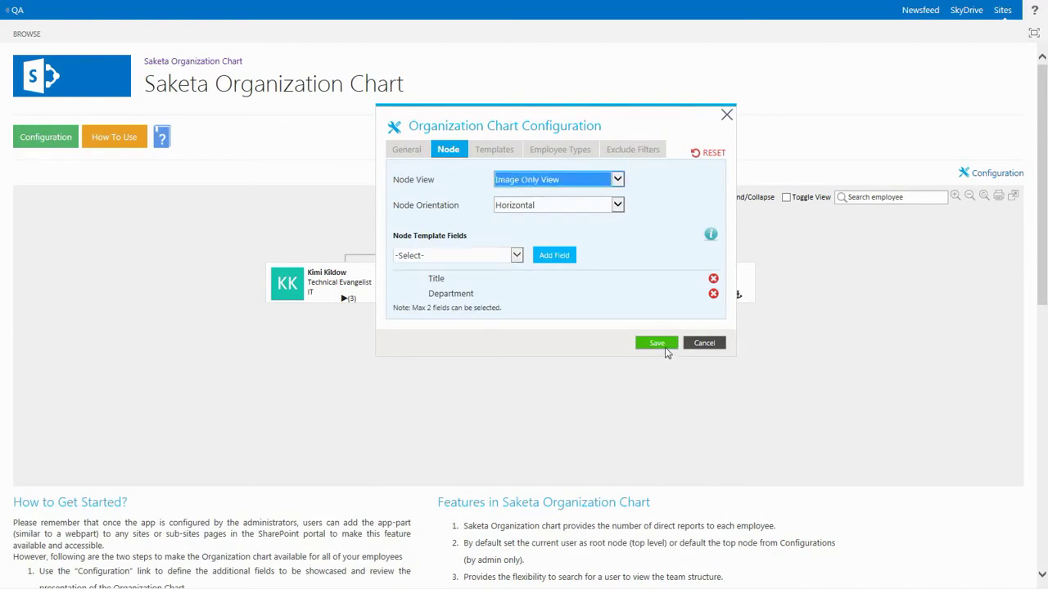
pyautogui.click(666, 347)
pyautogui.click(596, 335)
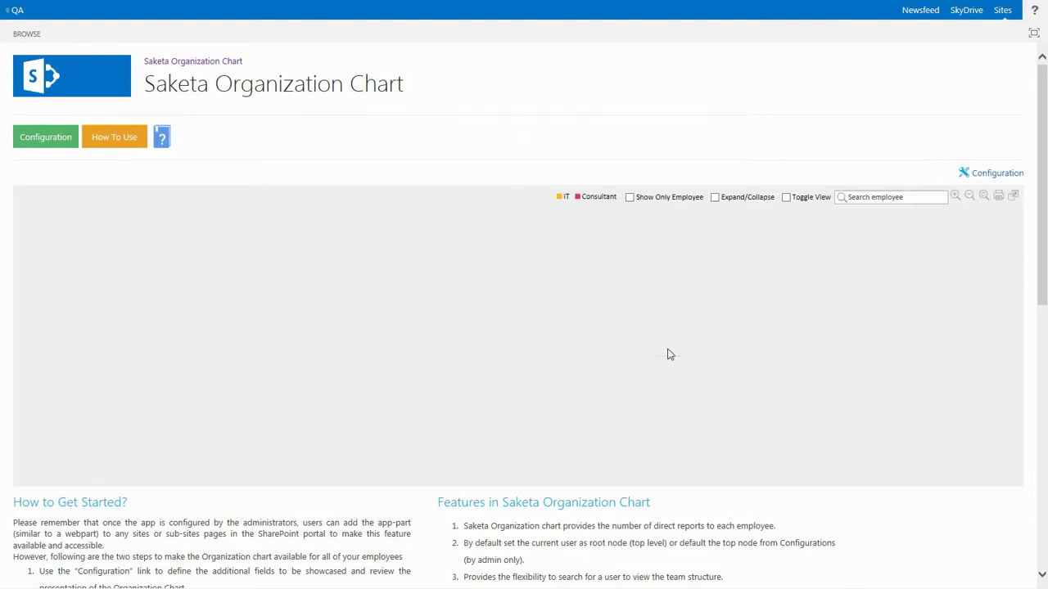
# Search for the CTO's chart and view the pop-up details of the Sales & Marketing report's node.
pyautogui.click(875, 198)
pyautogui.write('gav')
pyautogui.click(873, 218)
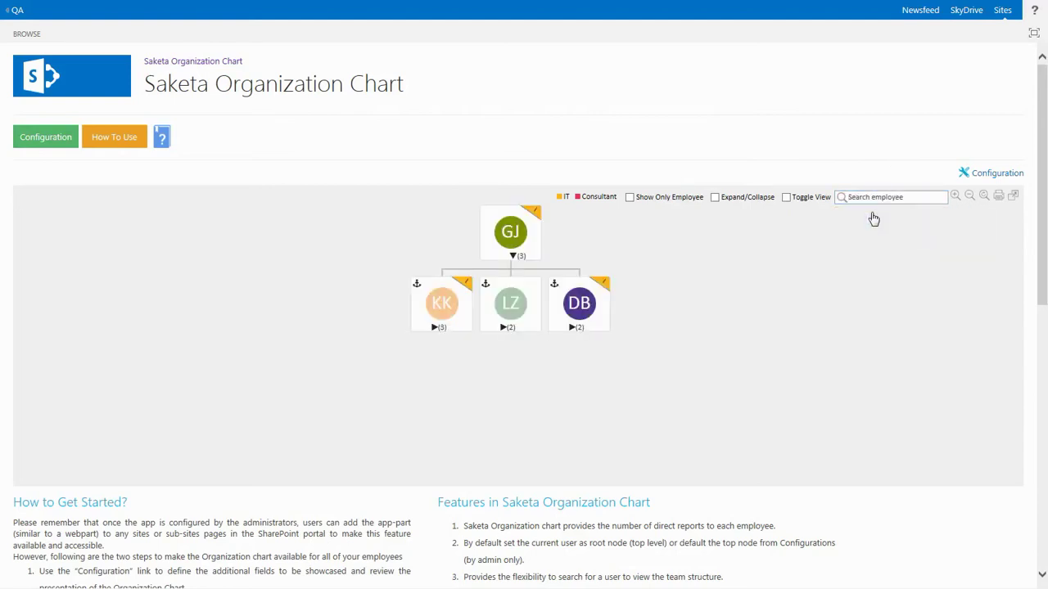
pyautogui.moveTo(514, 311)
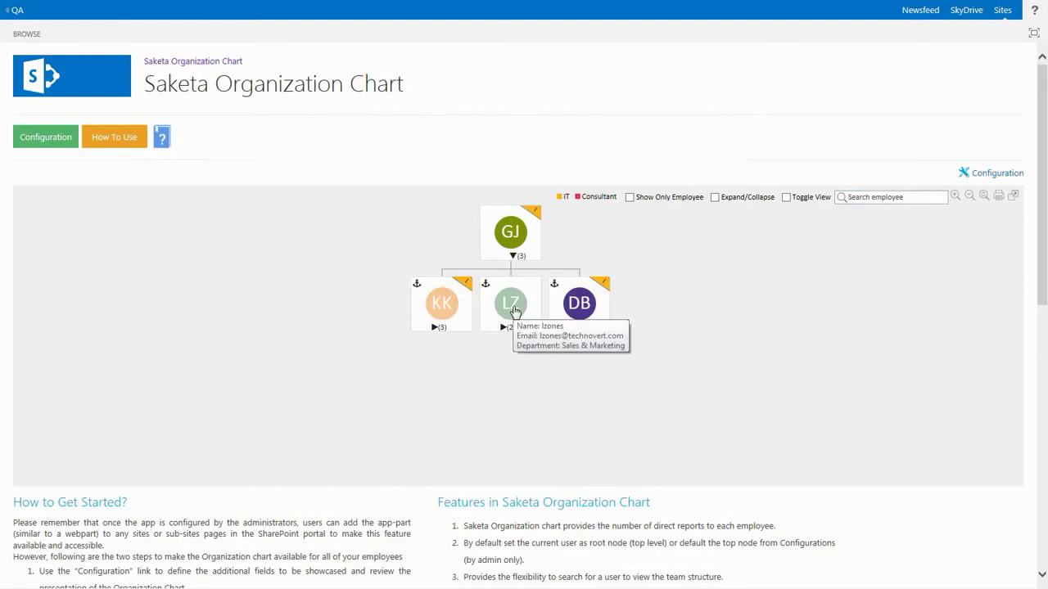
# Set the Node View to Detailed View and the Node Orientation to Vertical, and save the configuration.
pyautogui.click(69, 141)
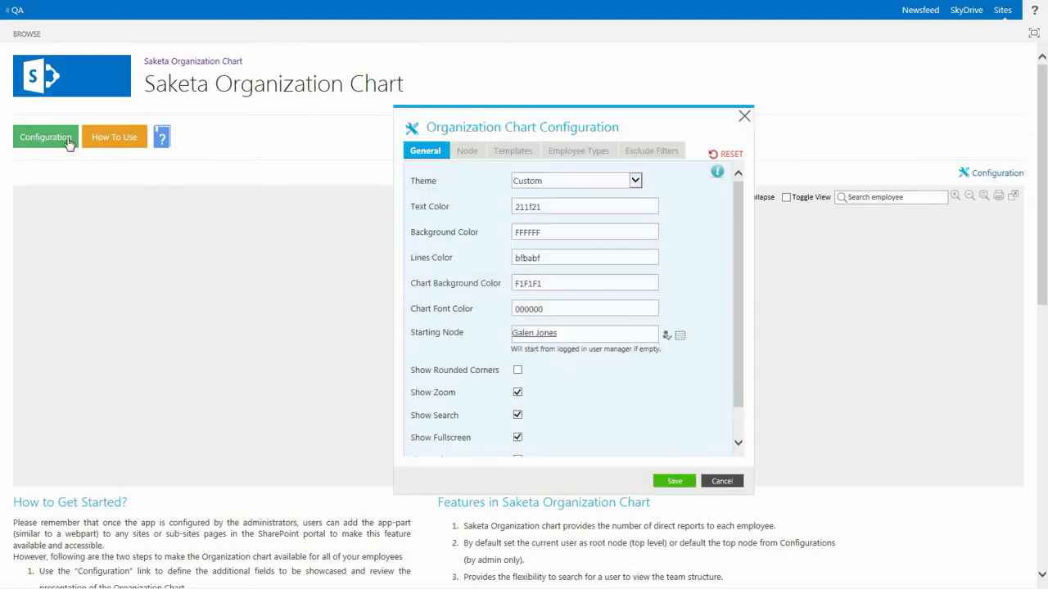
pyautogui.click(474, 162)
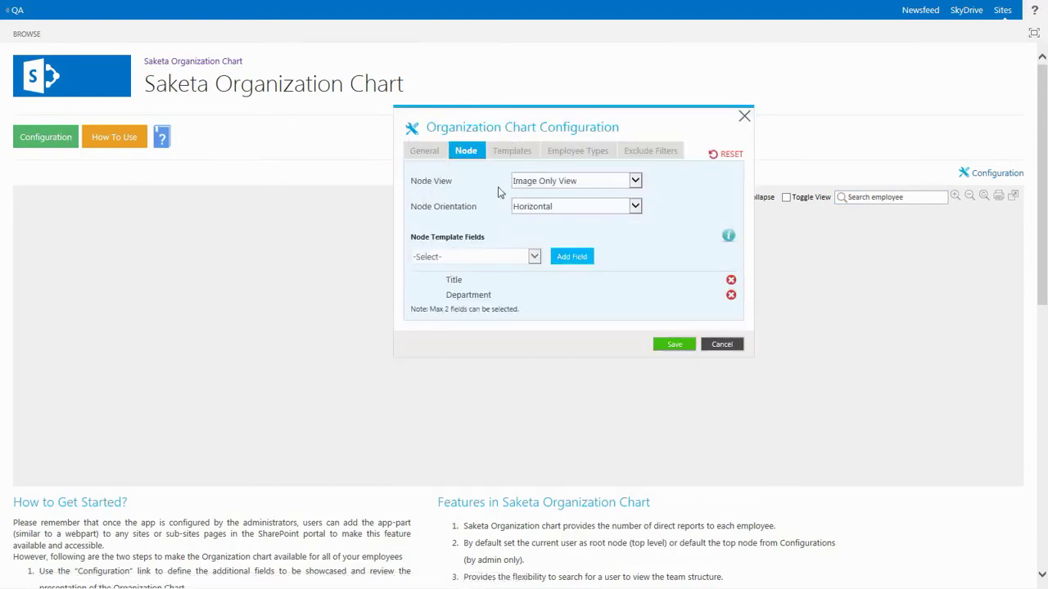
pyautogui.click(574, 186)
pyautogui.click(570, 190)
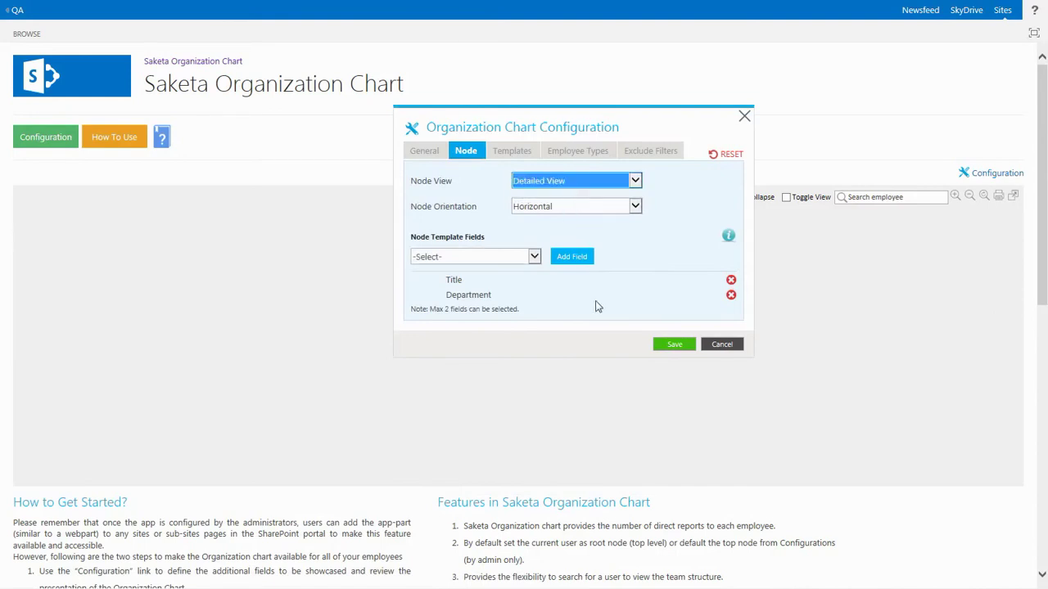
pyautogui.click(614, 210)
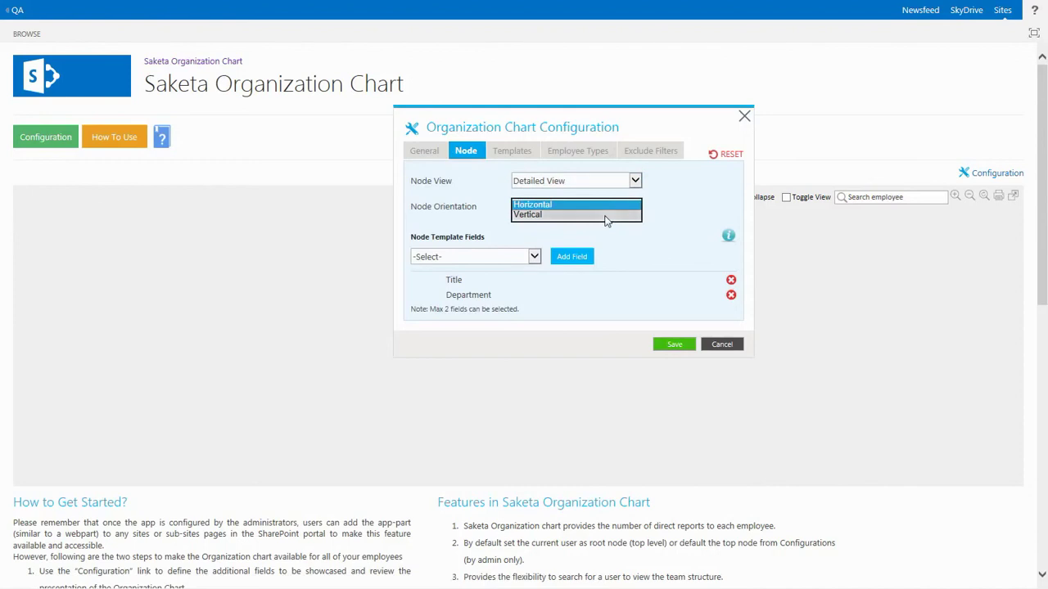
pyautogui.click(606, 215)
pyautogui.click(673, 345)
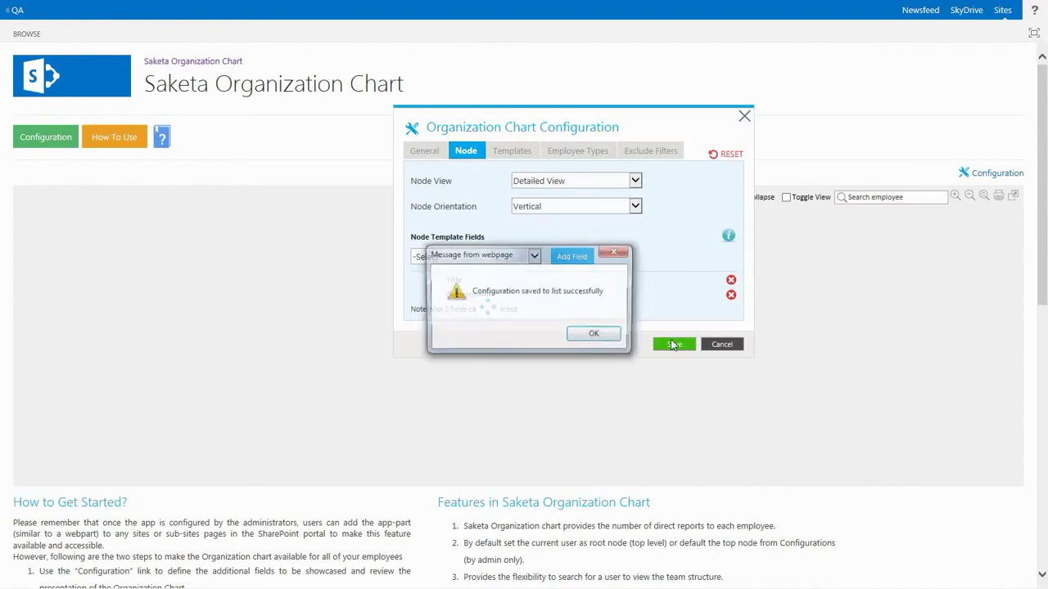
pyautogui.click(586, 339)
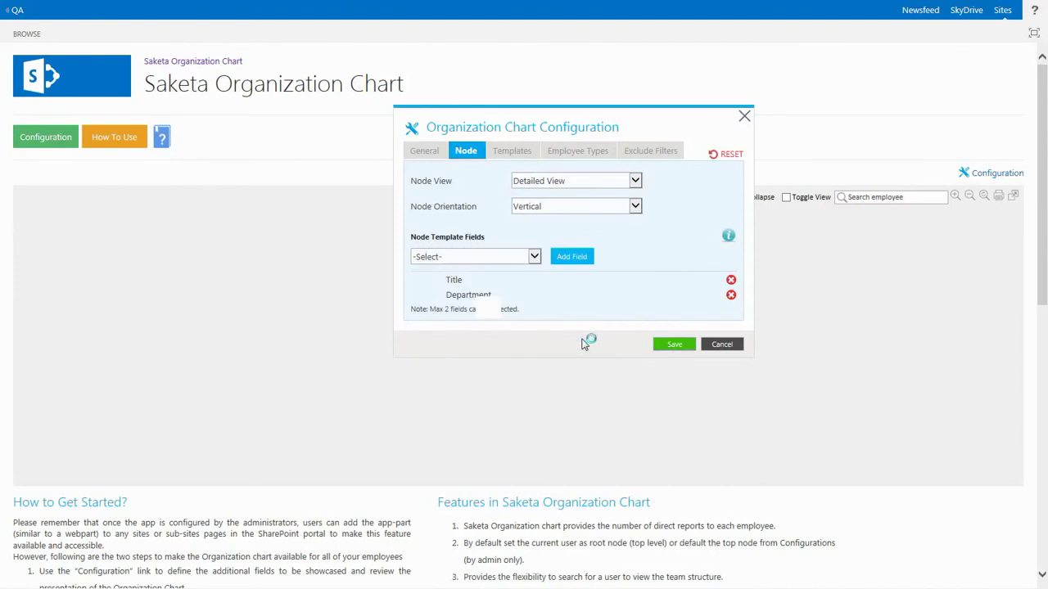
pyautogui.click(682, 345)
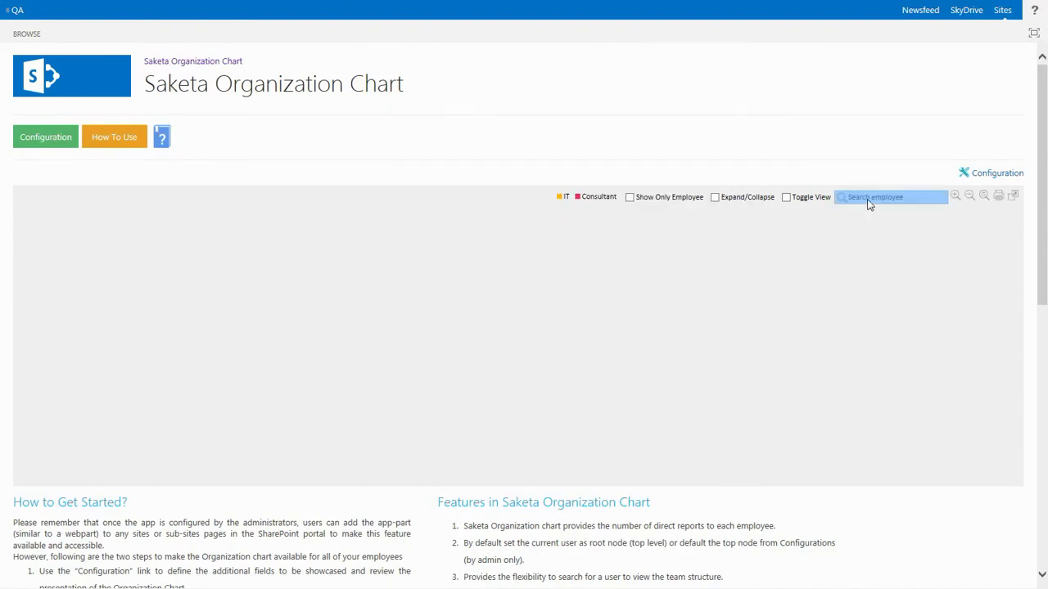
# Search for the CTO to view the team chart with vertical nodes.
pyautogui.click(869, 199)
pyautogui.write('gal')
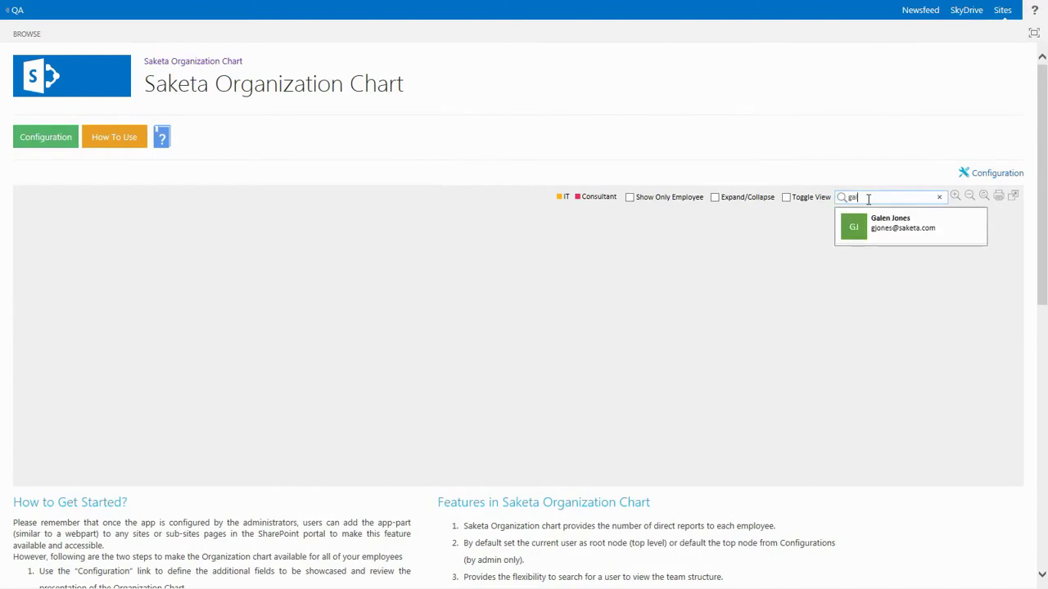
pyautogui.click(869, 227)
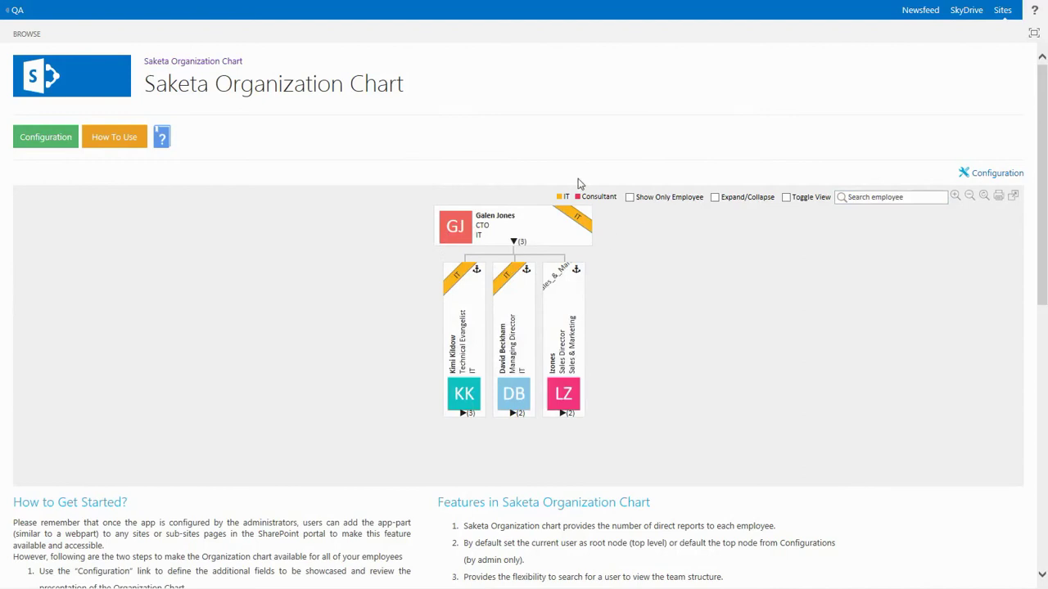
# Try setting the Node Orientation to Horizontal without saving it, and reload the CTO's chart.
pyautogui.click(51, 145)
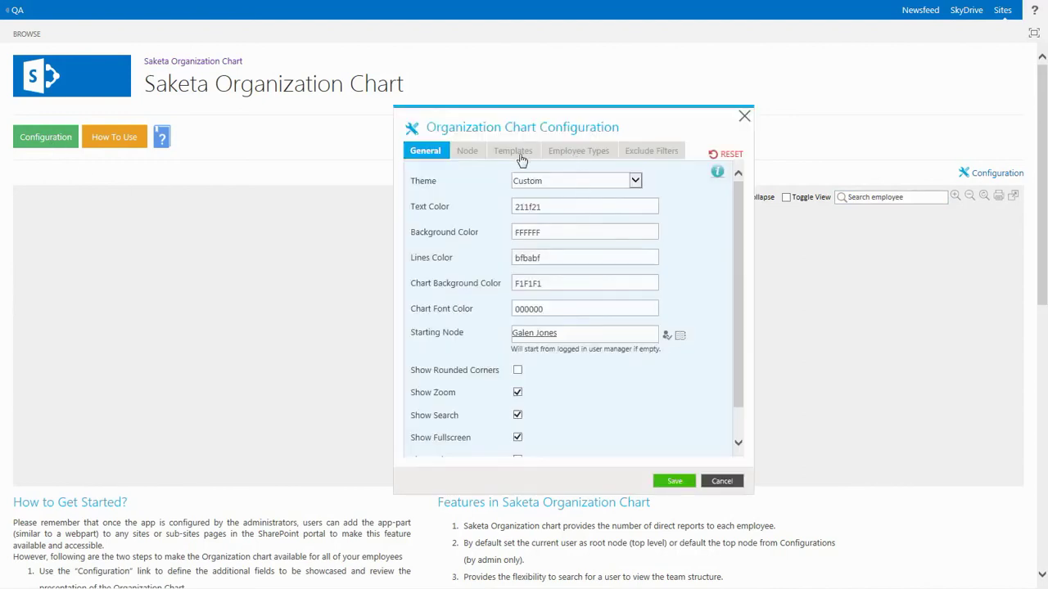
pyautogui.click(472, 158)
pyautogui.click(543, 209)
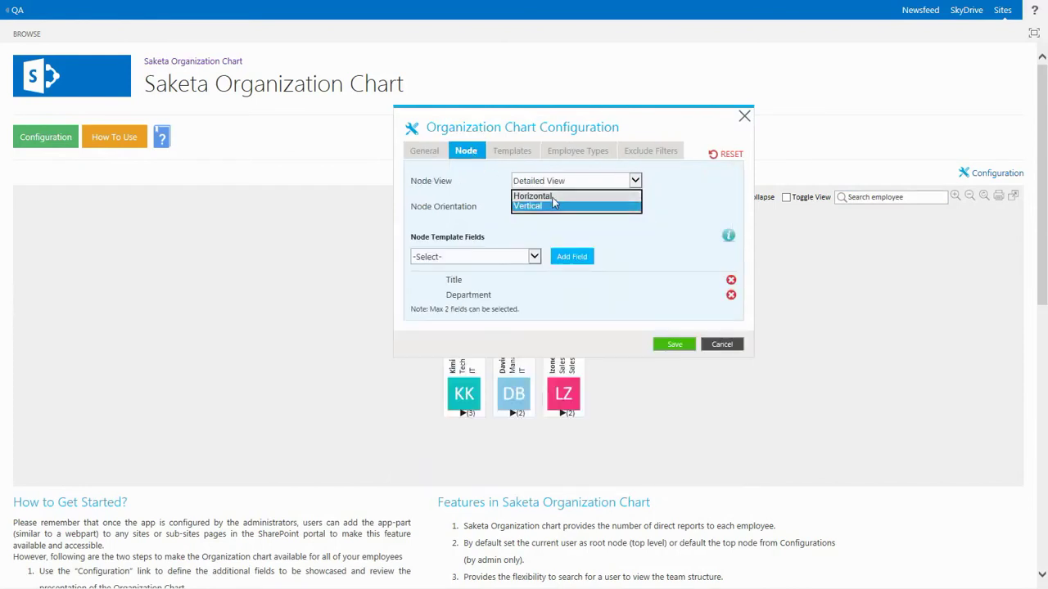
pyautogui.click(532, 197)
pyautogui.click(534, 258)
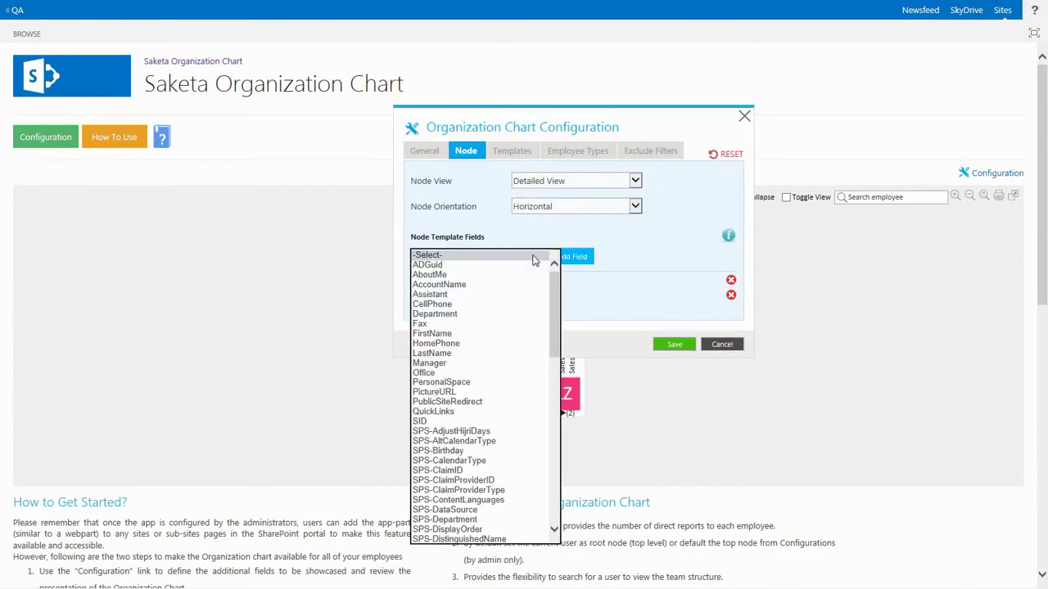
pyautogui.click(534, 258)
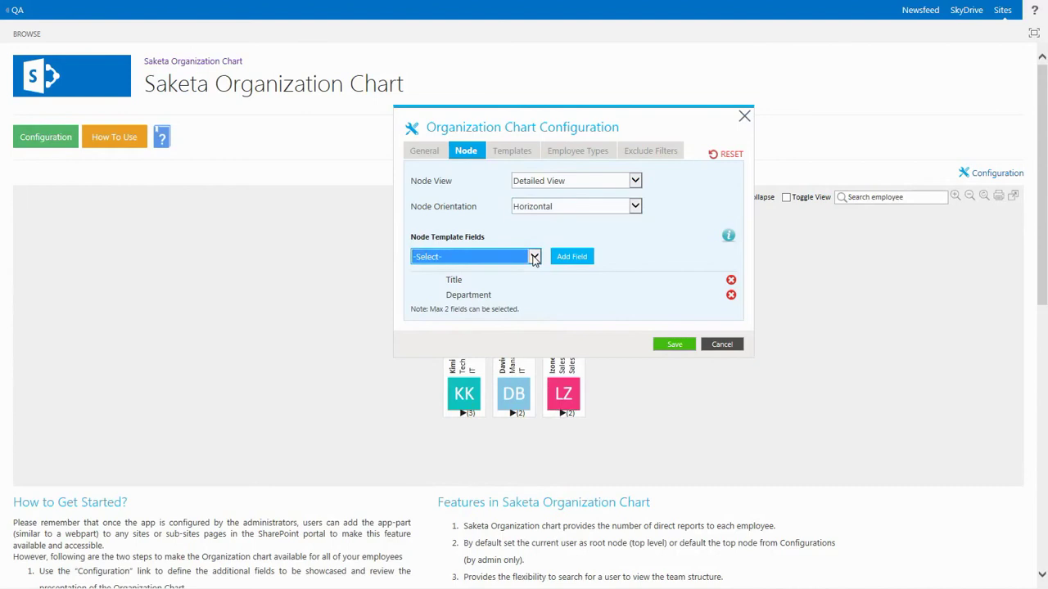
pyautogui.click(724, 346)
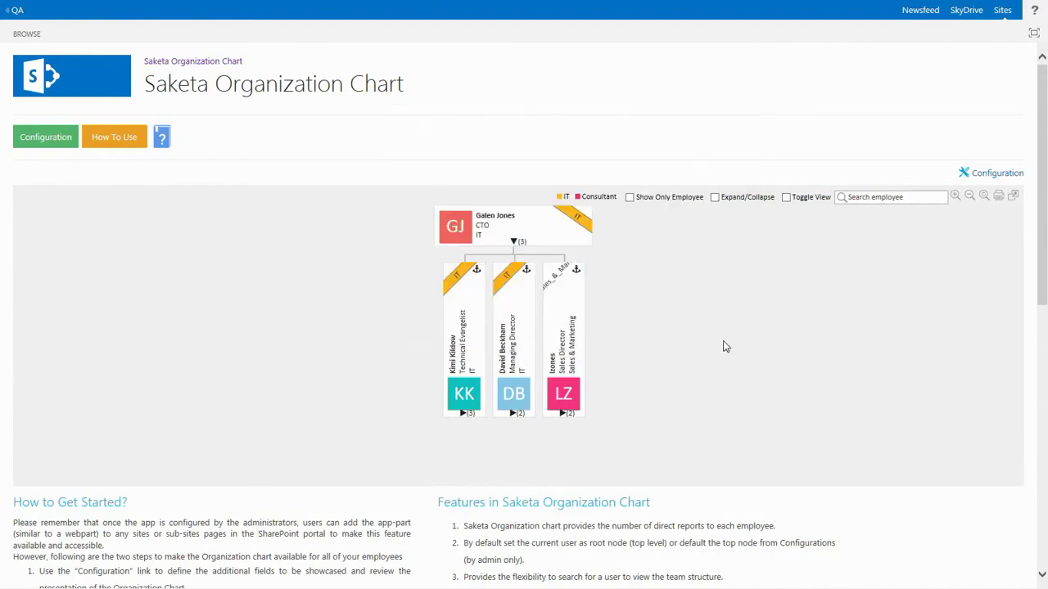
pyautogui.click(875, 197)
pyautogui.click(881, 223)
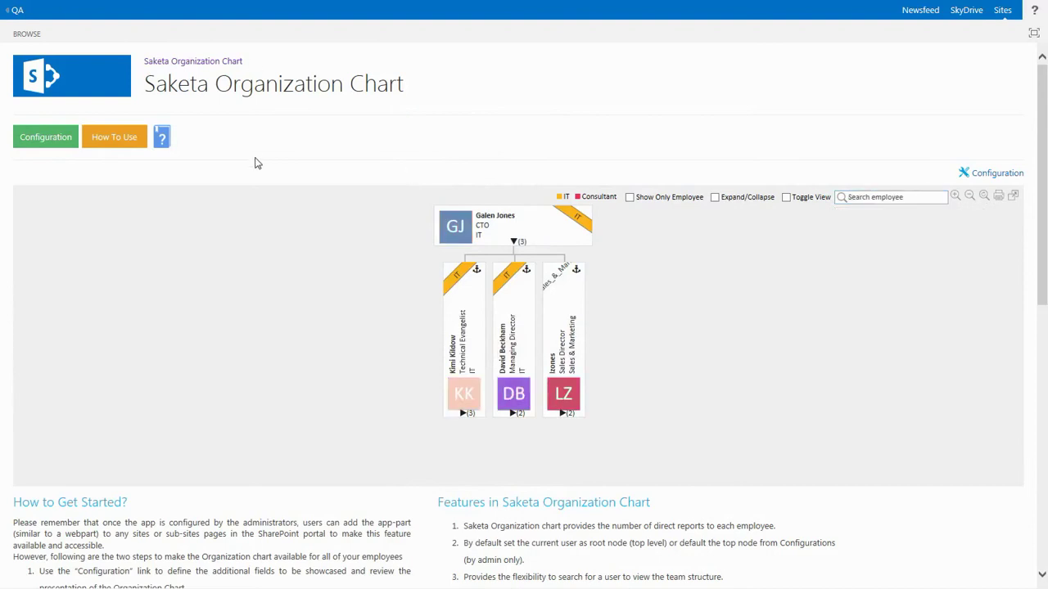
# Set the Node Orientation to Horizontal, save the configuration and close it.
pyautogui.click(56, 138)
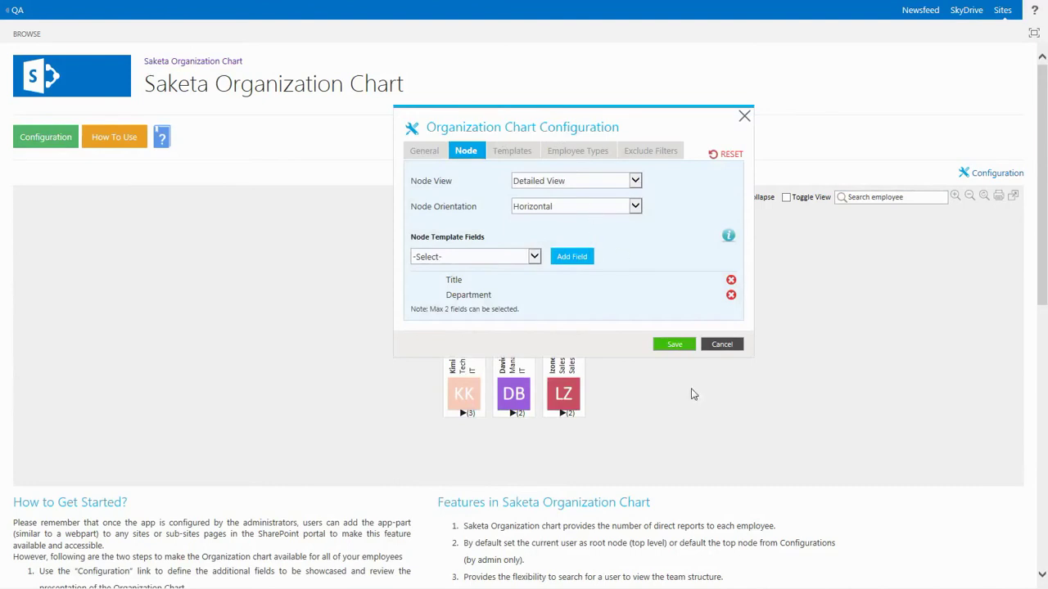
pyautogui.click(674, 347)
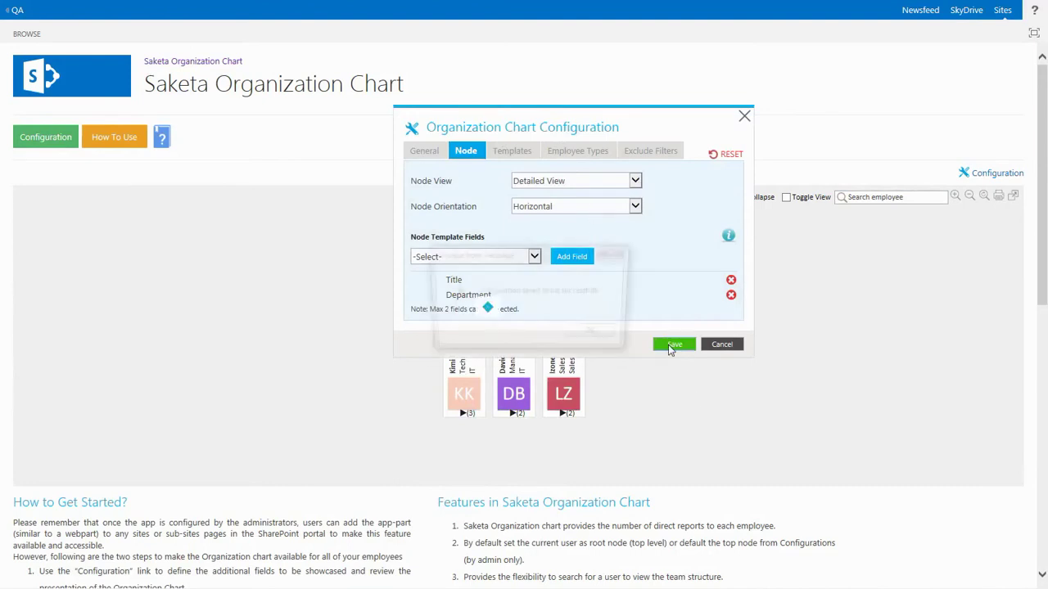
pyautogui.click(595, 335)
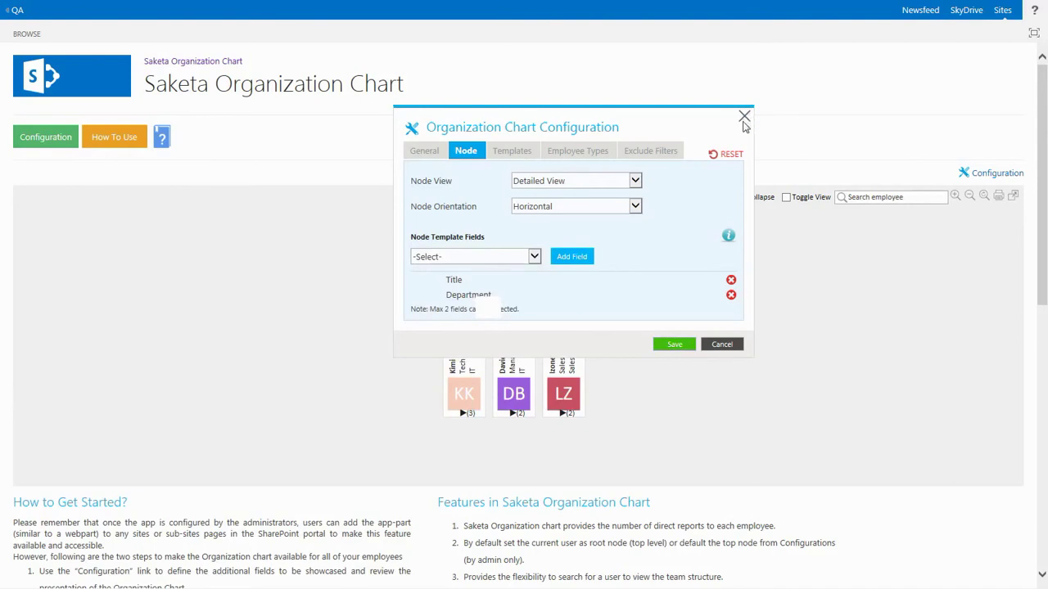
pyautogui.click(721, 347)
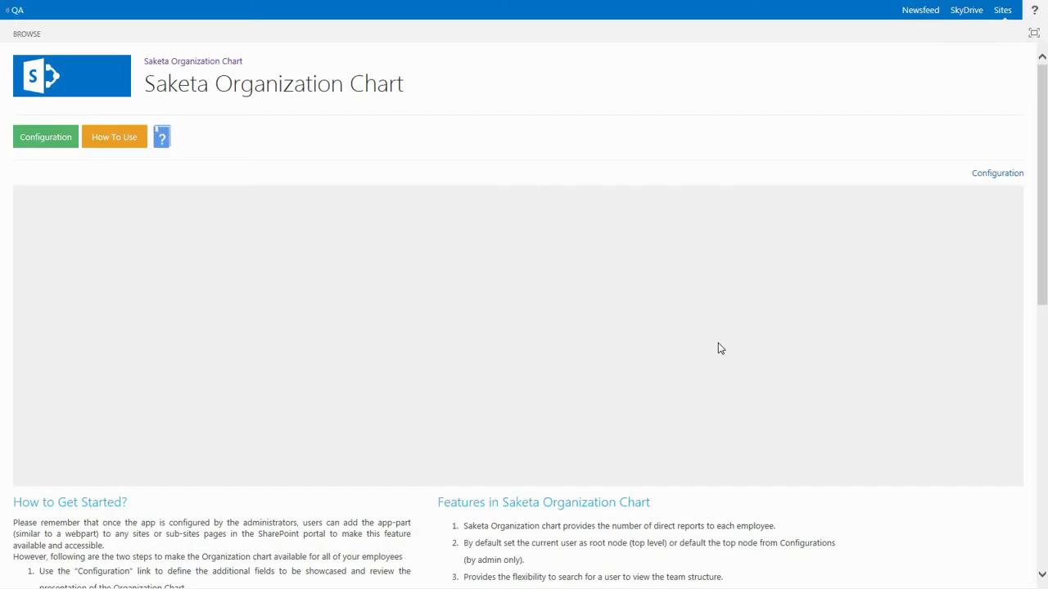
# Search for the CTO to view the team chart with horizontal nodes.
pyautogui.click(890, 198)
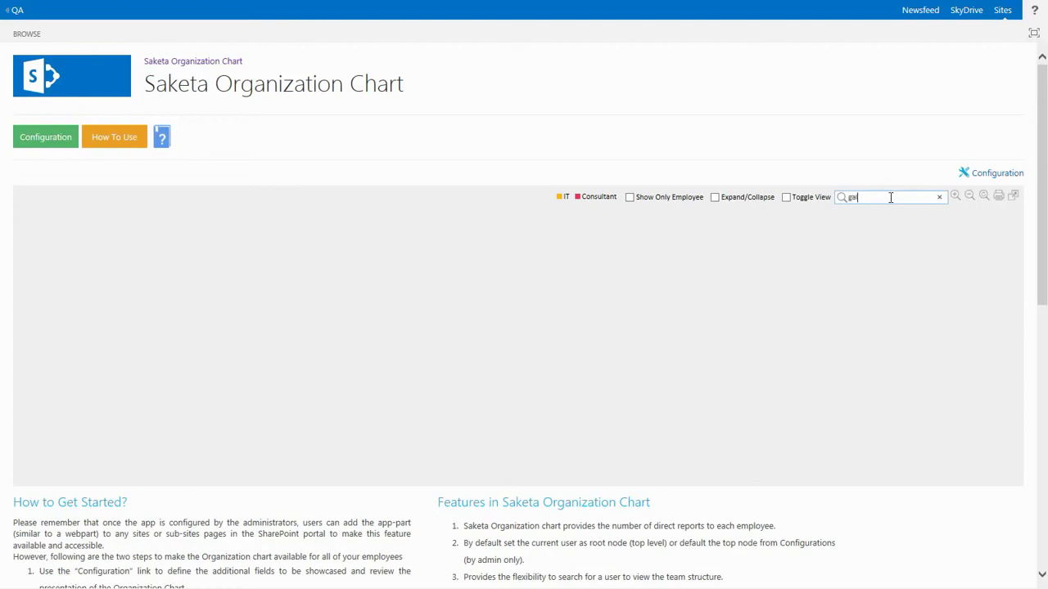
pyautogui.write('ga')
pyautogui.click(885, 223)
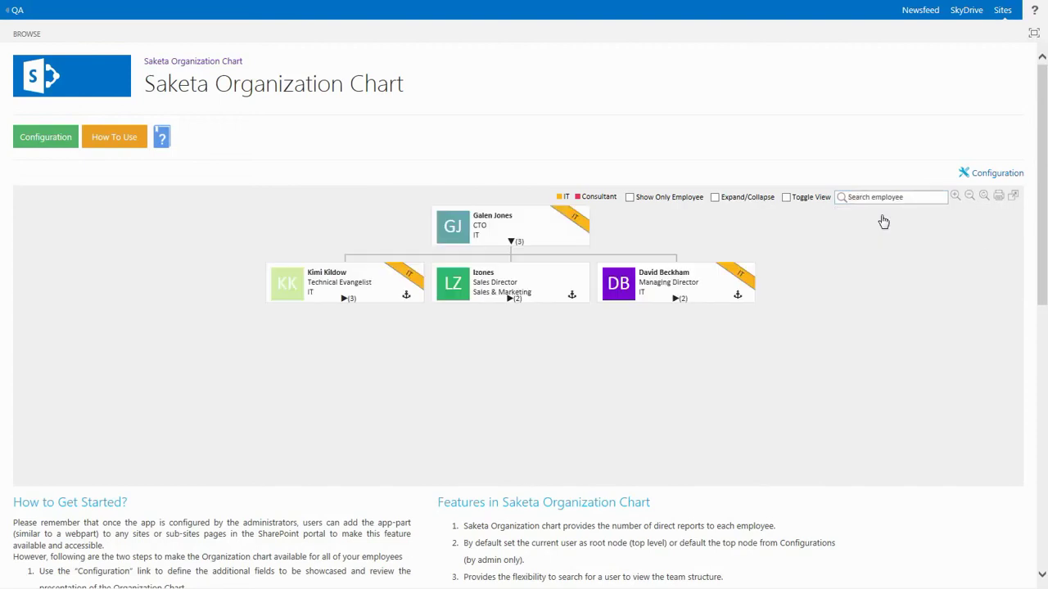
# Open the chart's node configuration and remove Department from the Node Template Fields.
pyautogui.click(54, 147)
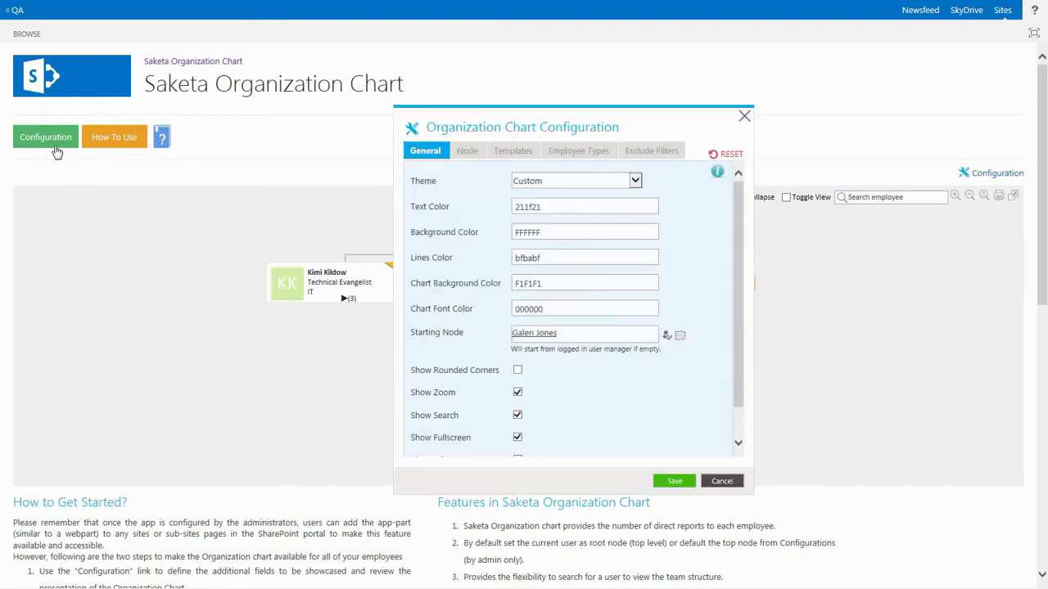
pyautogui.click(479, 154)
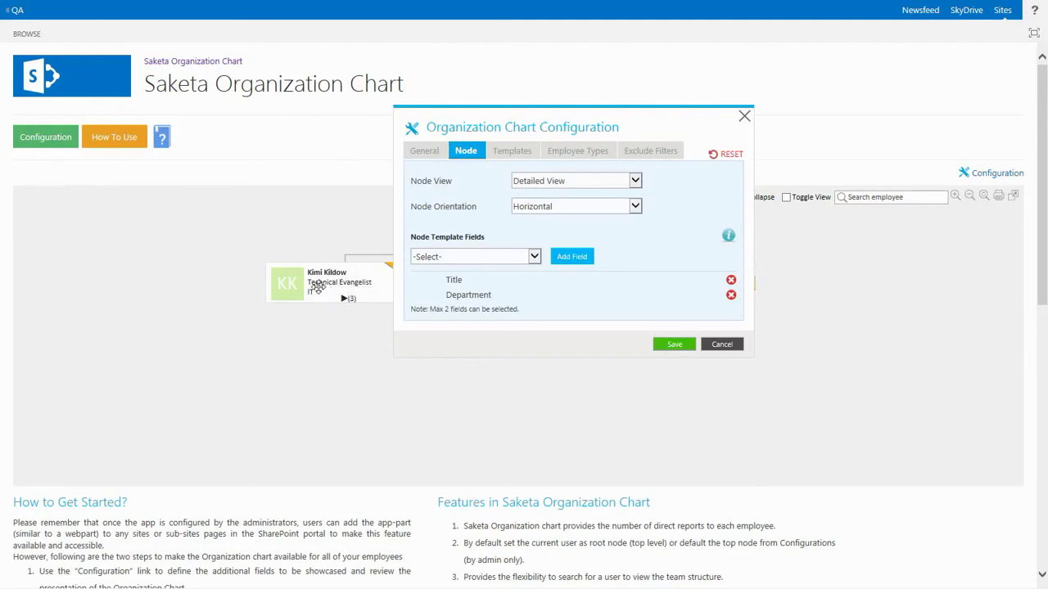
pyautogui.moveTo(560, 122); pyautogui.dragTo(668, 122)
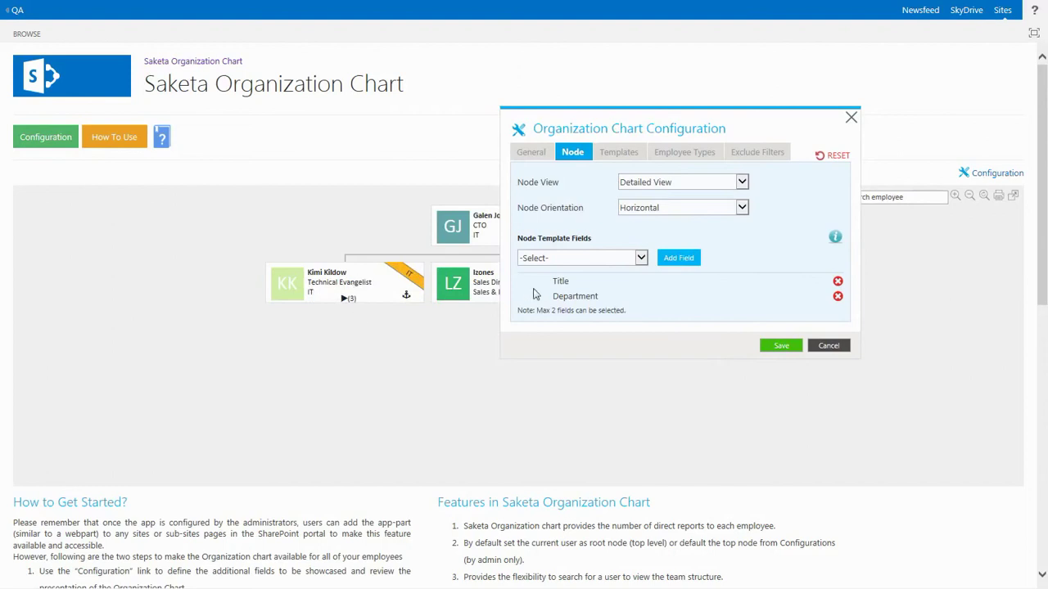
pyautogui.click(629, 258)
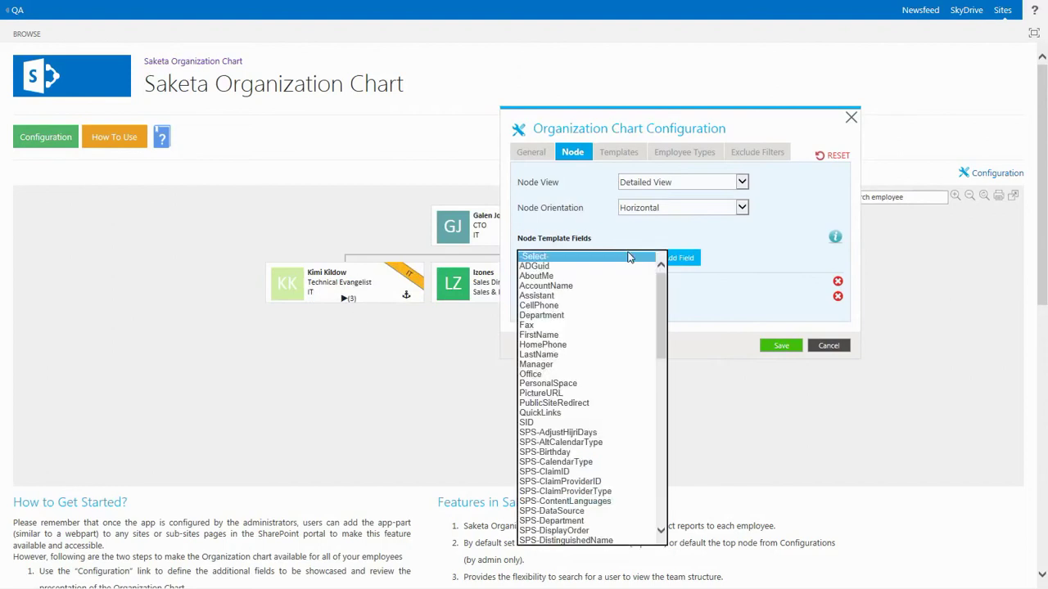
pyautogui.click(630, 258)
pyautogui.click(838, 297)
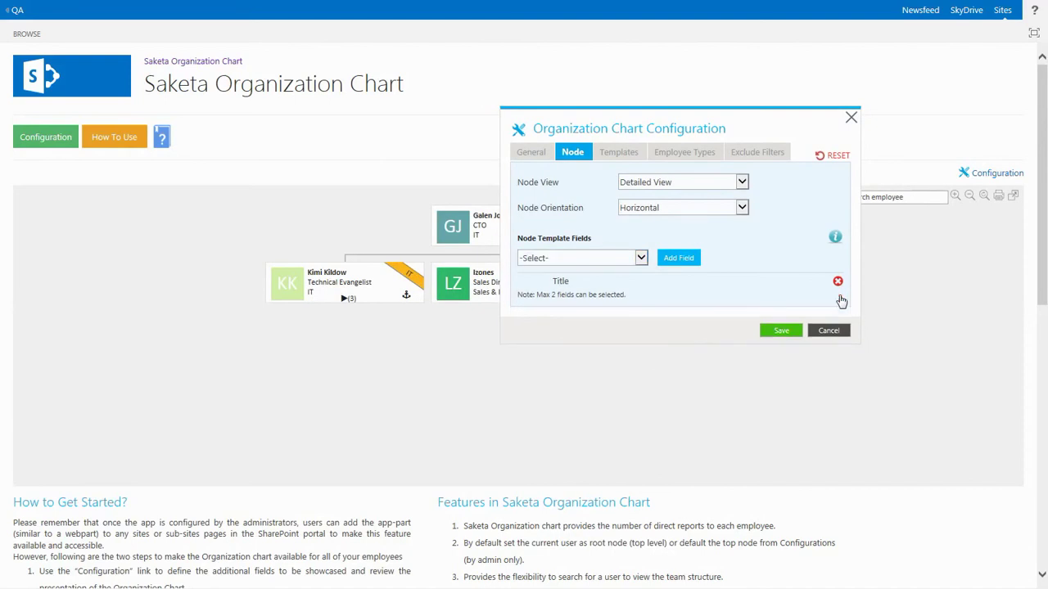
# Add WorkEmail to the Node Template Fields, save the configuration and close it.
pyautogui.click(630, 258)
pyautogui.press('w')
pyautogui.press('w')
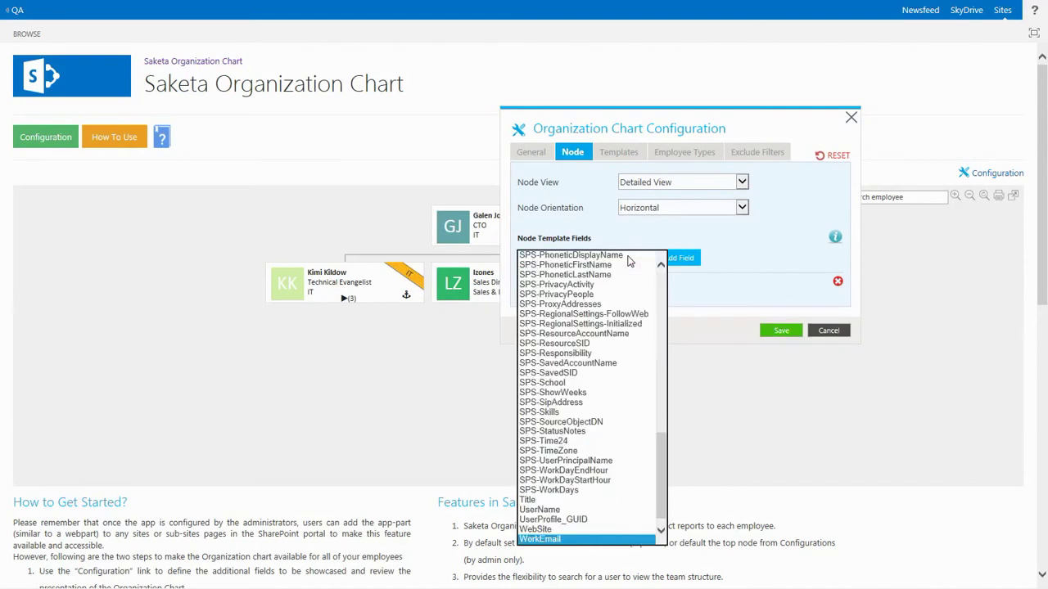
pyautogui.press('Return')
pyautogui.click(692, 260)
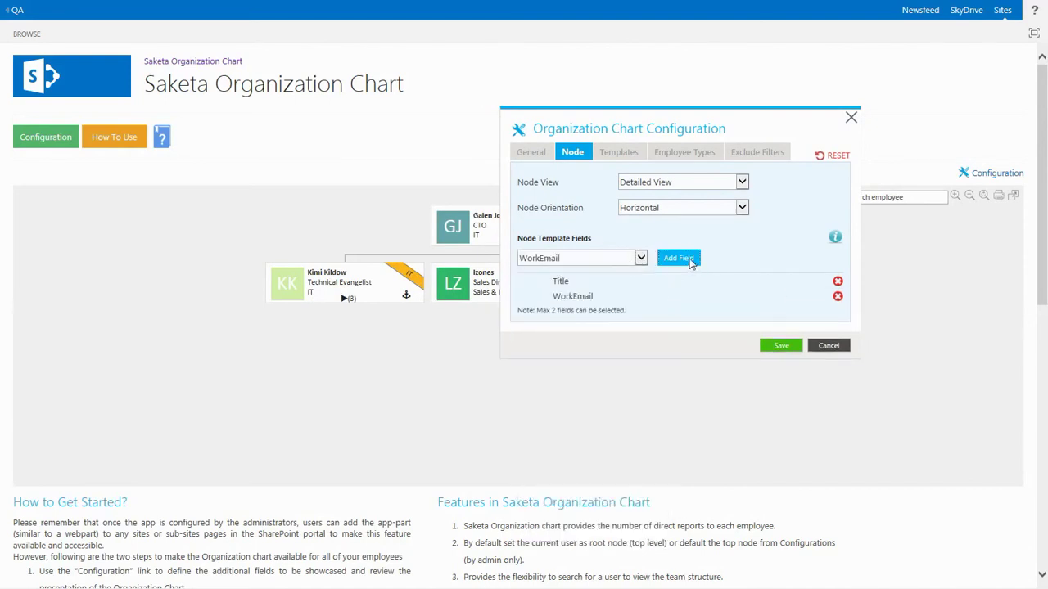
pyautogui.click(766, 349)
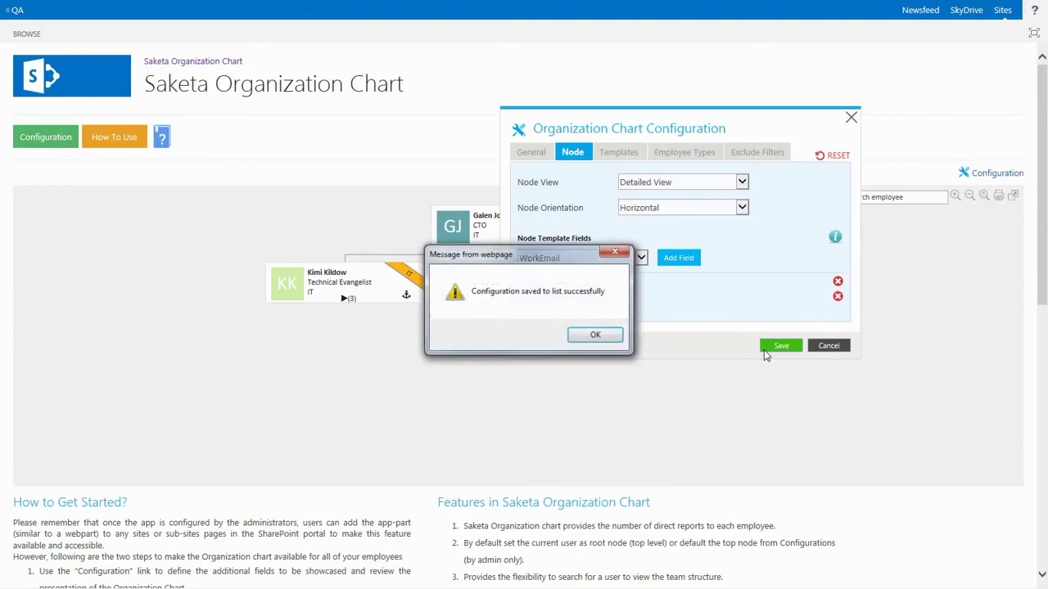
pyautogui.click(613, 338)
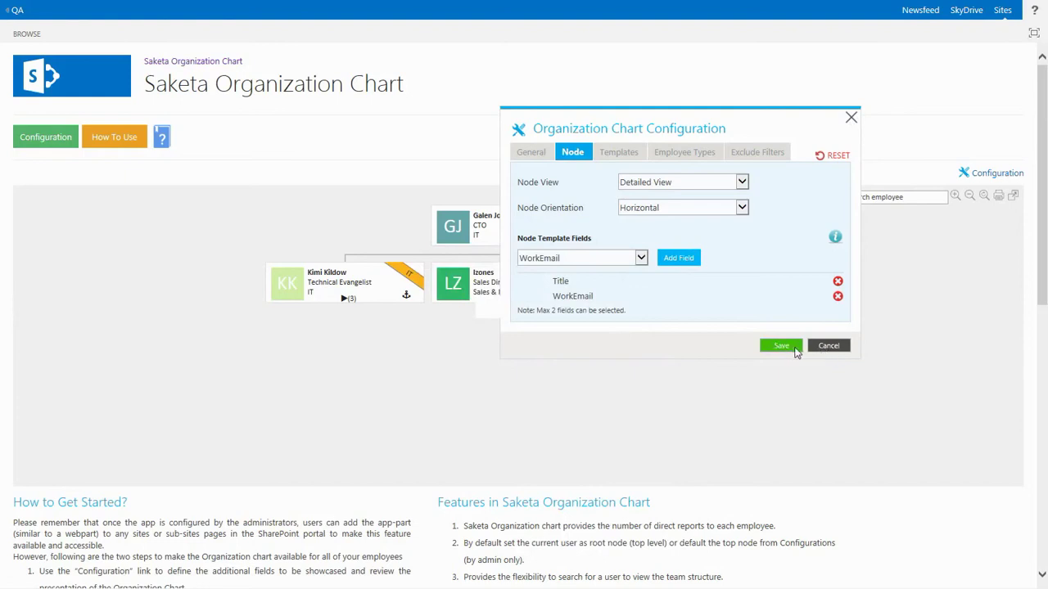
pyautogui.click(823, 350)
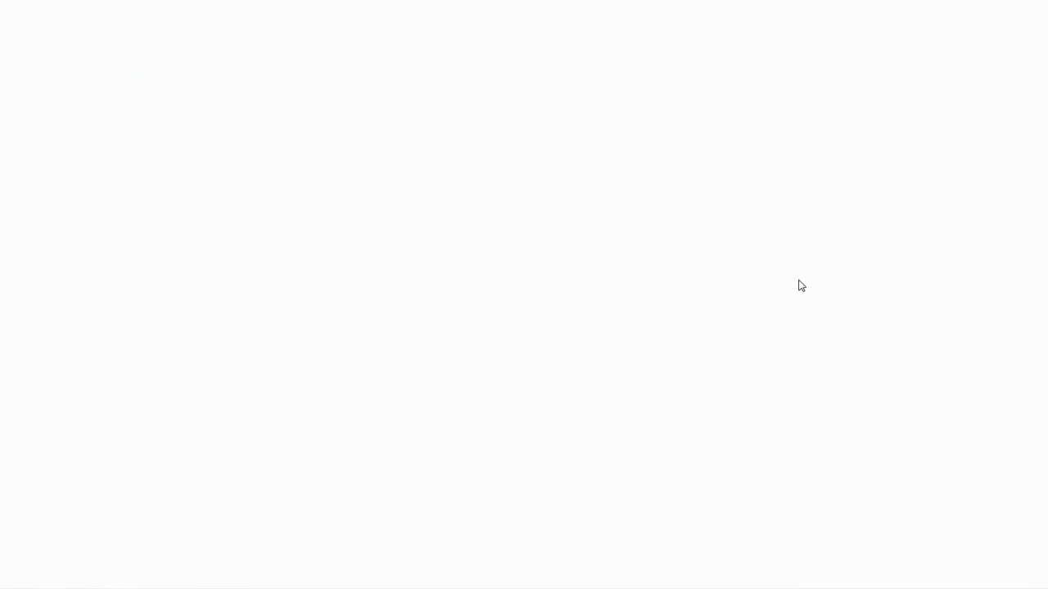
# Search for the CTO to view the team chart with work e-mails on the nodes.
pyautogui.rightClick(579, 250)
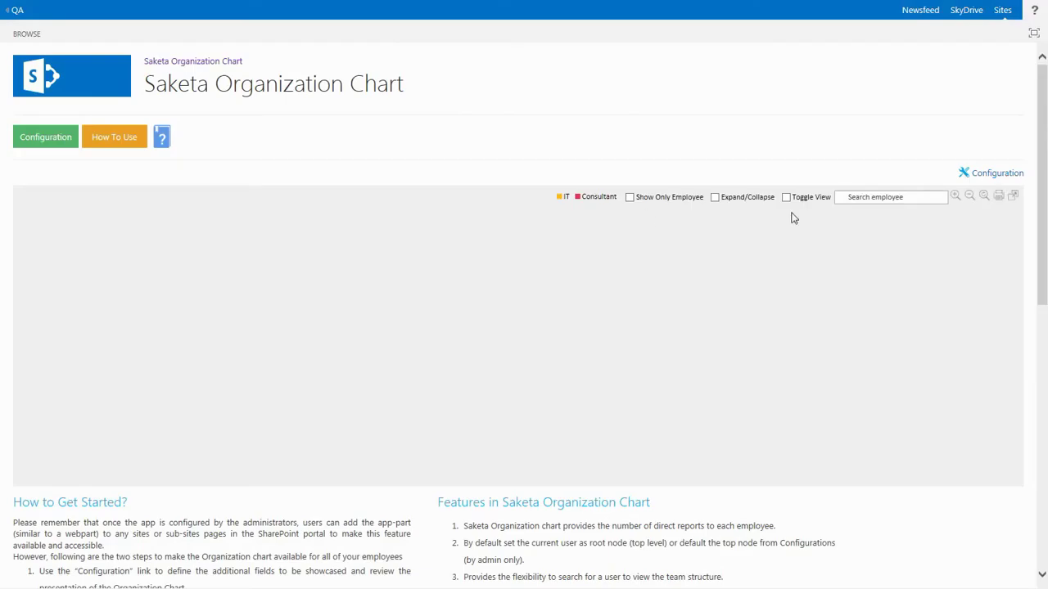
pyautogui.click(873, 196)
pyautogui.write('galen')
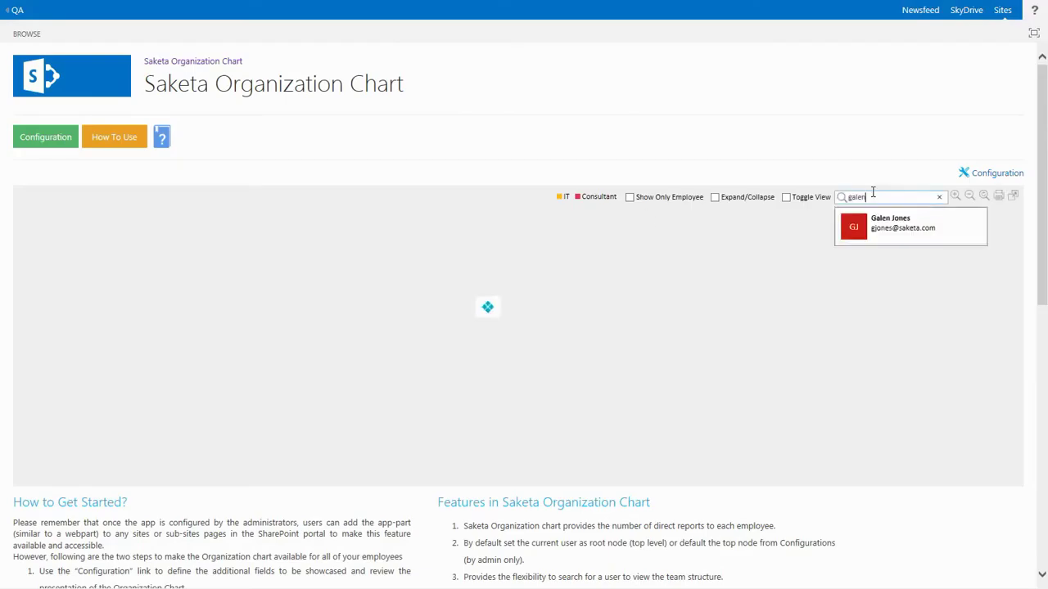
pyautogui.click(879, 227)
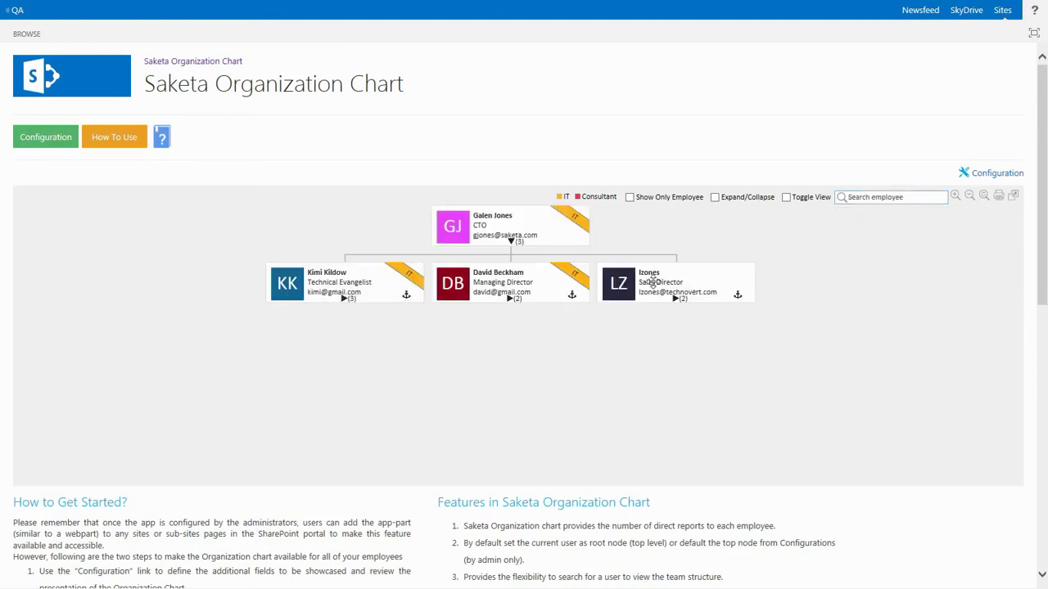
# Review the node settings and the Search Template's field options in the chart configuration.
pyautogui.click(49, 146)
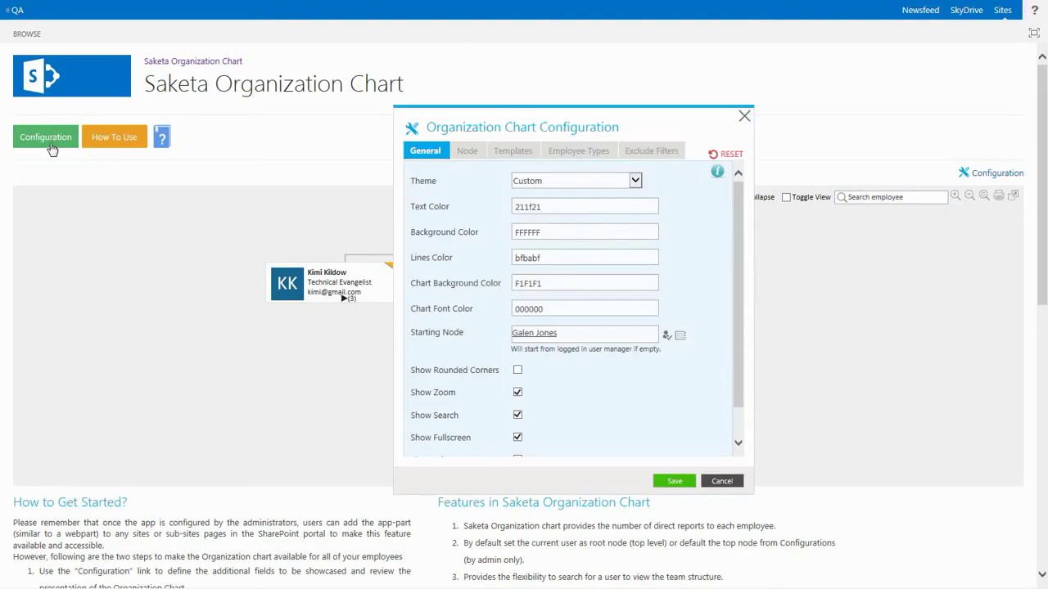
pyautogui.click(459, 154)
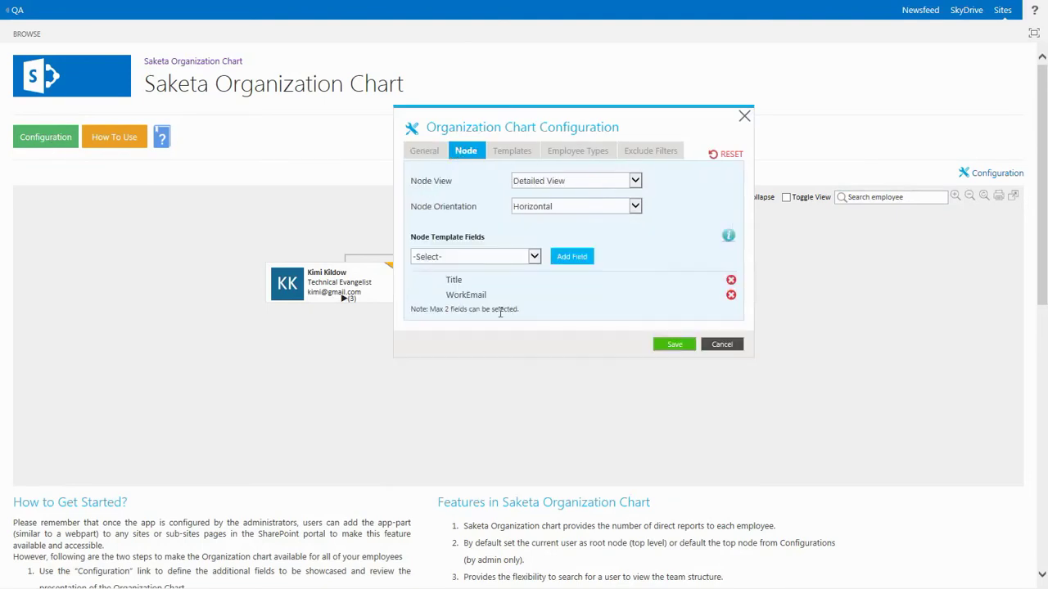
pyautogui.click(505, 154)
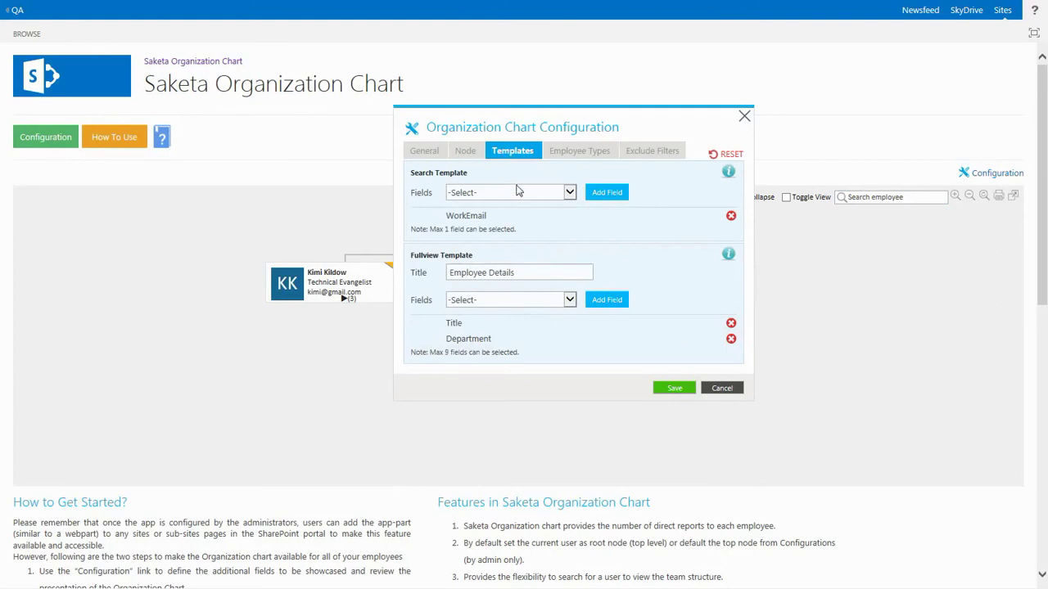
pyautogui.click(517, 195)
pyautogui.click(517, 196)
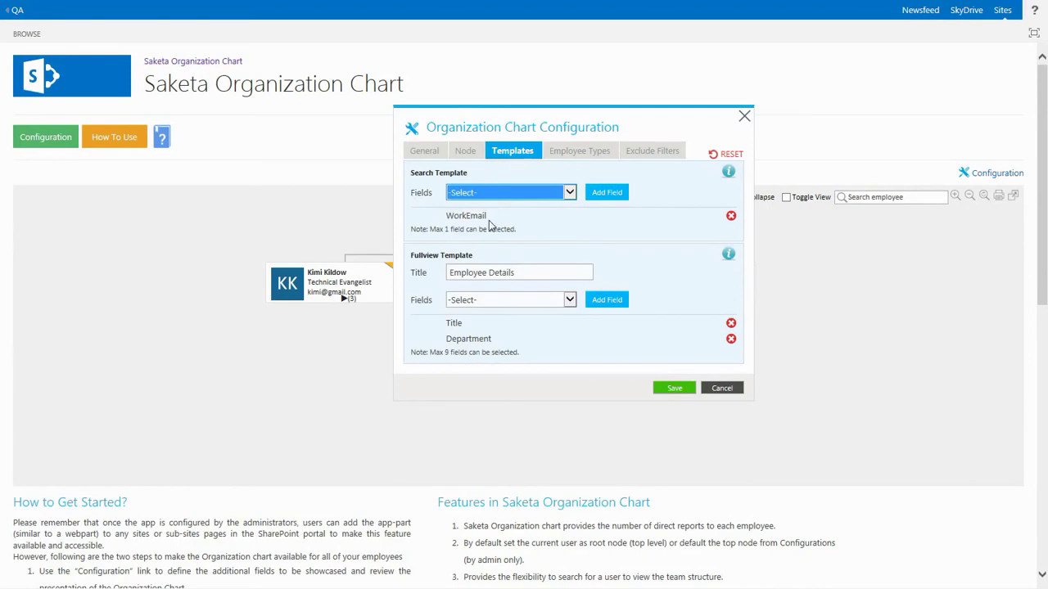
# Close the configuration and search the employees for "gl" to check the search template.
pyautogui.click(744, 119)
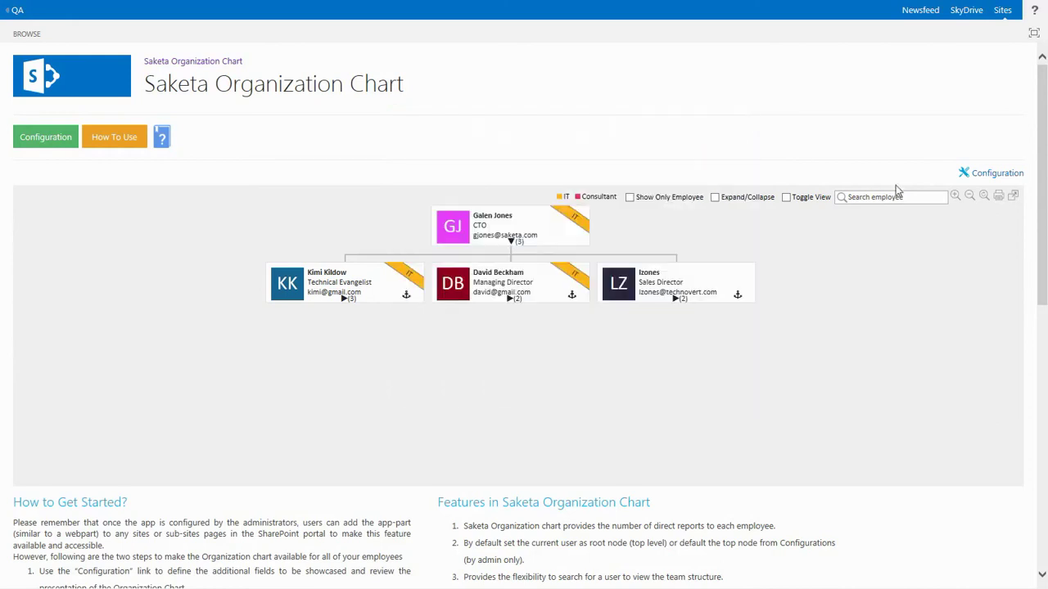
pyautogui.click(893, 198)
pyautogui.write('gl')
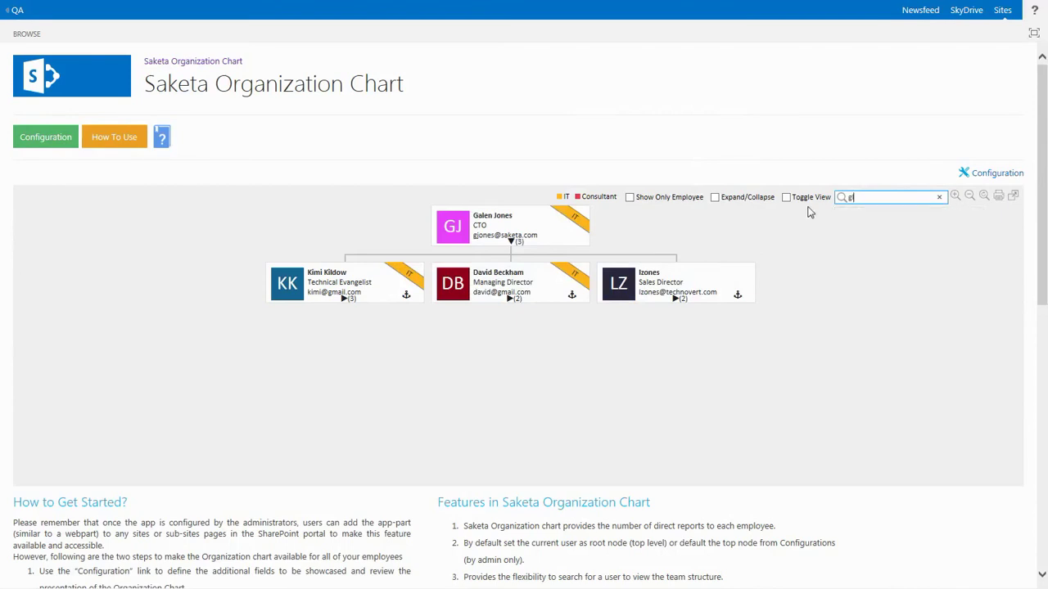
# Review the Search and Fullview Template settings and view the Technical Evangelist's Employee Details card.
pyautogui.click(46, 147)
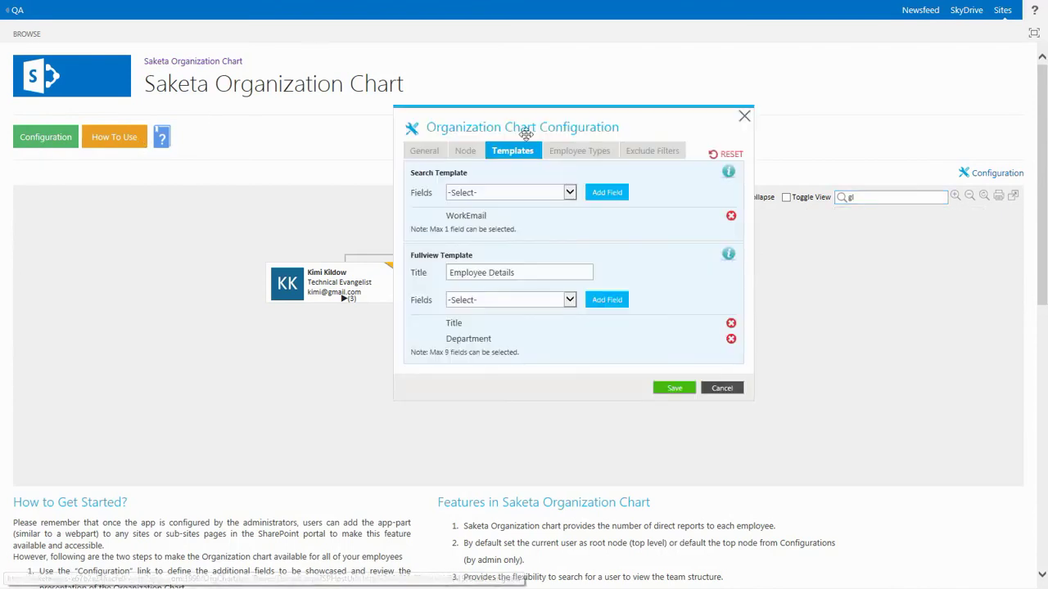
pyautogui.moveTo(454, 217); pyautogui.dragTo(505, 217)
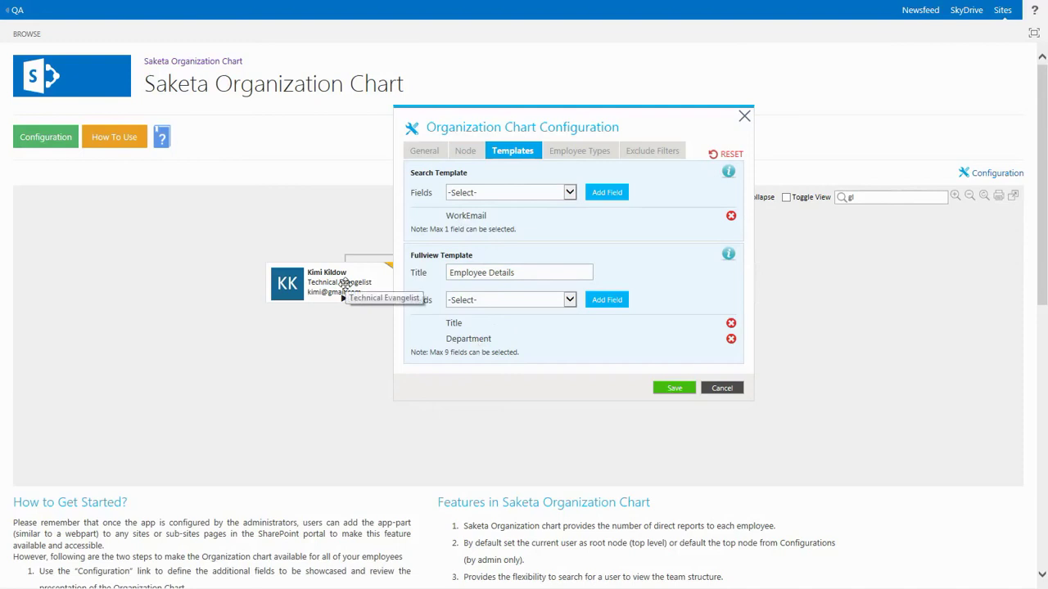
pyautogui.moveTo(332, 280)
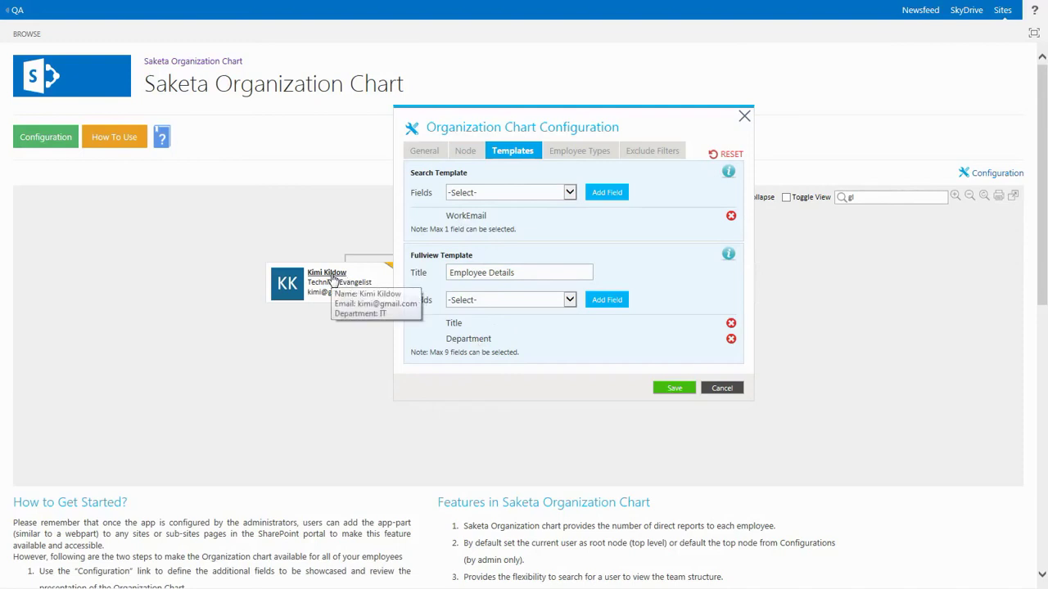
pyautogui.click(332, 279)
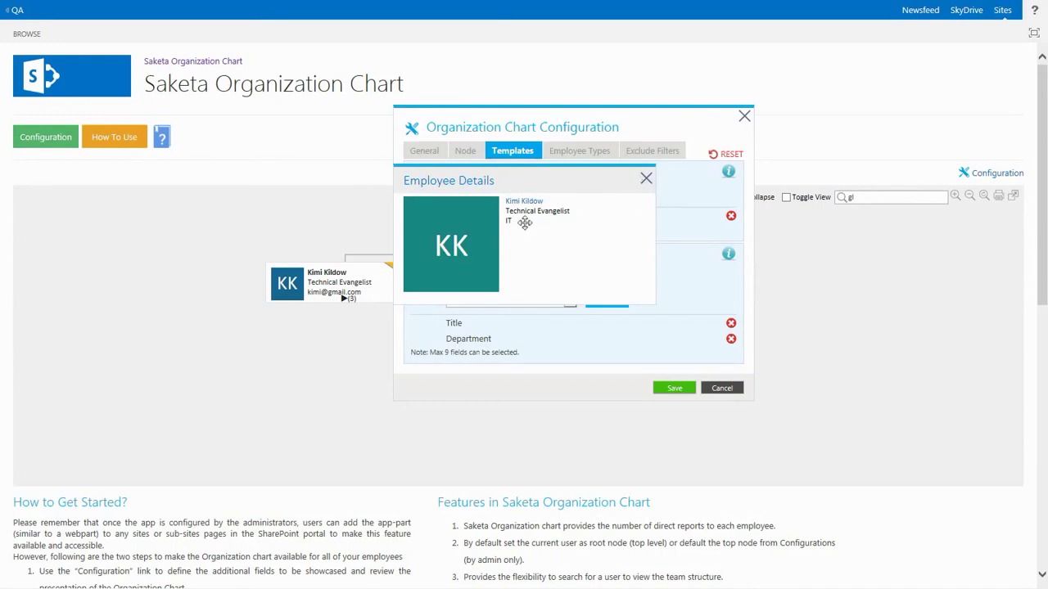
pyautogui.click(650, 179)
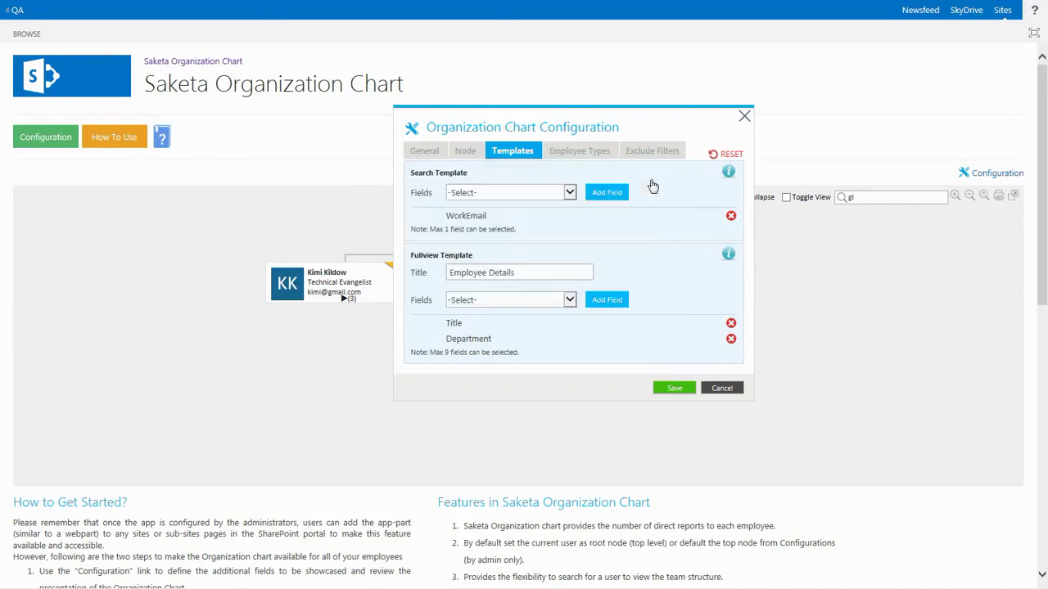
# Review the Employee Type Field options and Employee Type Styling, keep Department selected, and close the configuration without saving.
pyautogui.click(600, 154)
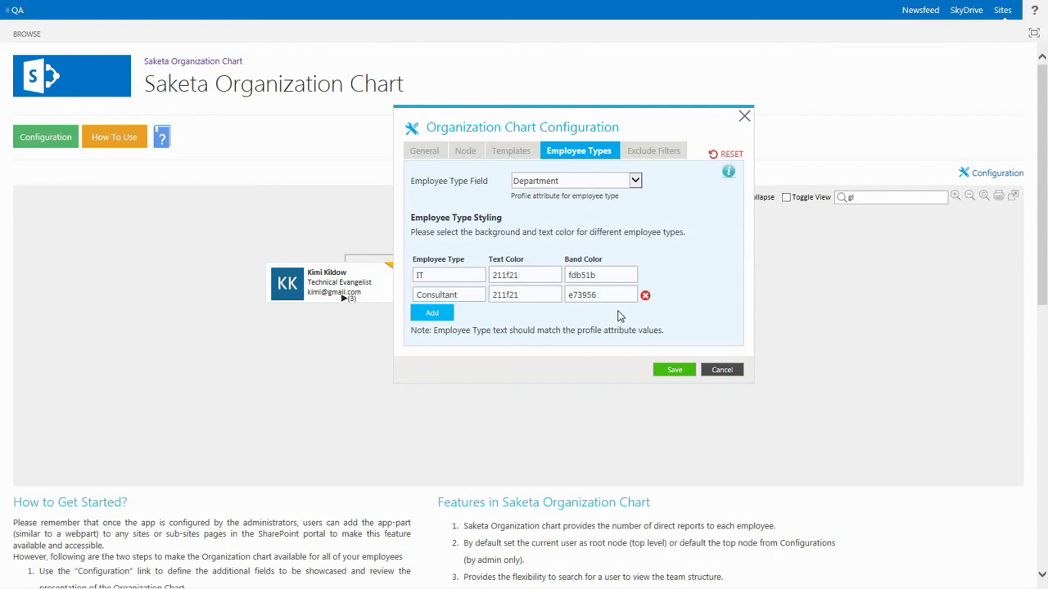
pyautogui.click(517, 188)
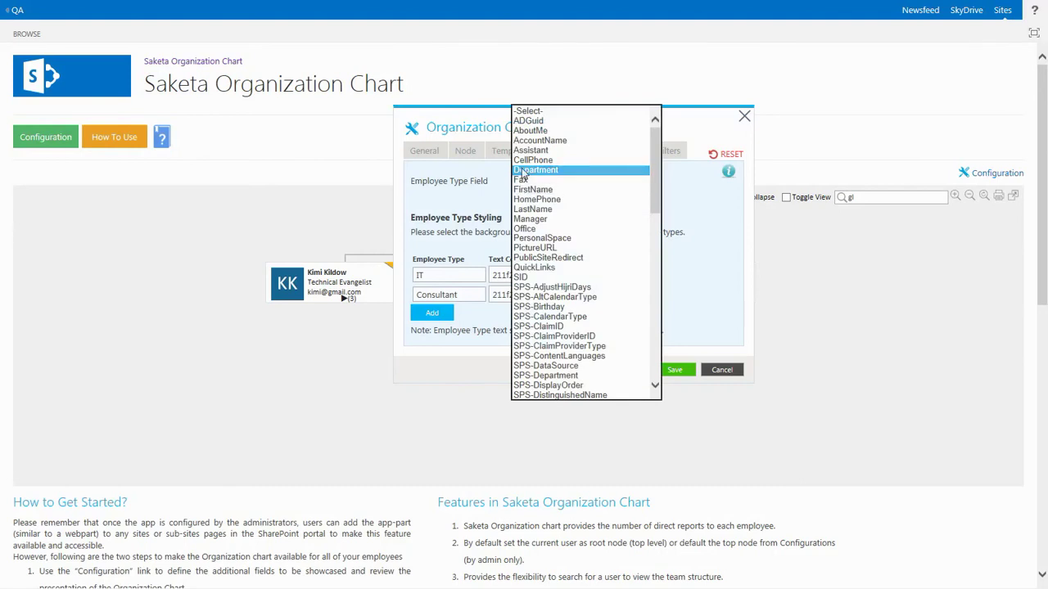
pyautogui.click(521, 169)
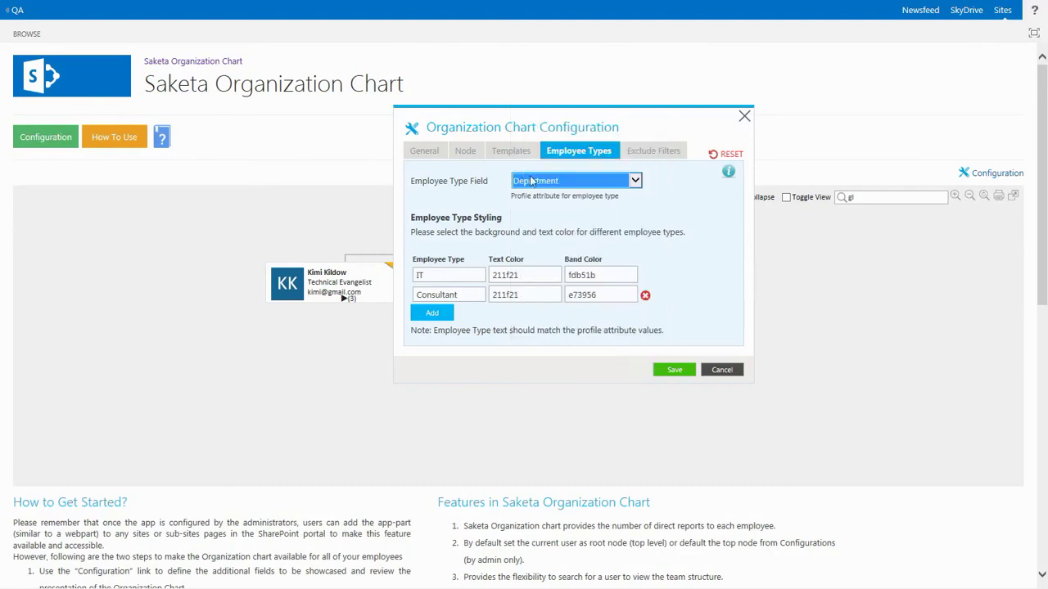
pyautogui.click(532, 180)
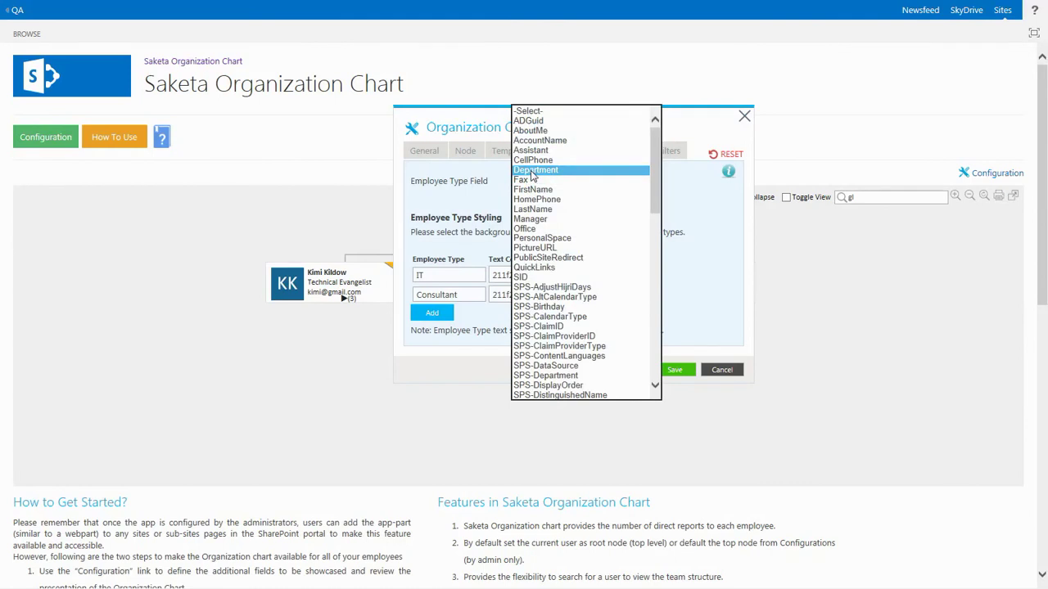
pyautogui.click(531, 170)
pyautogui.click(441, 284)
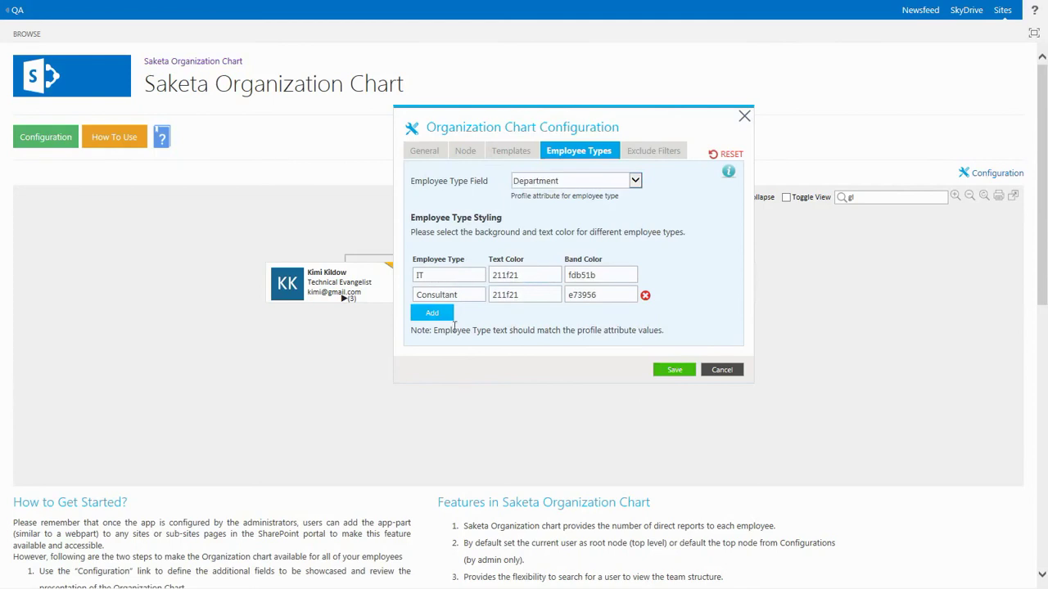
pyautogui.click(709, 369)
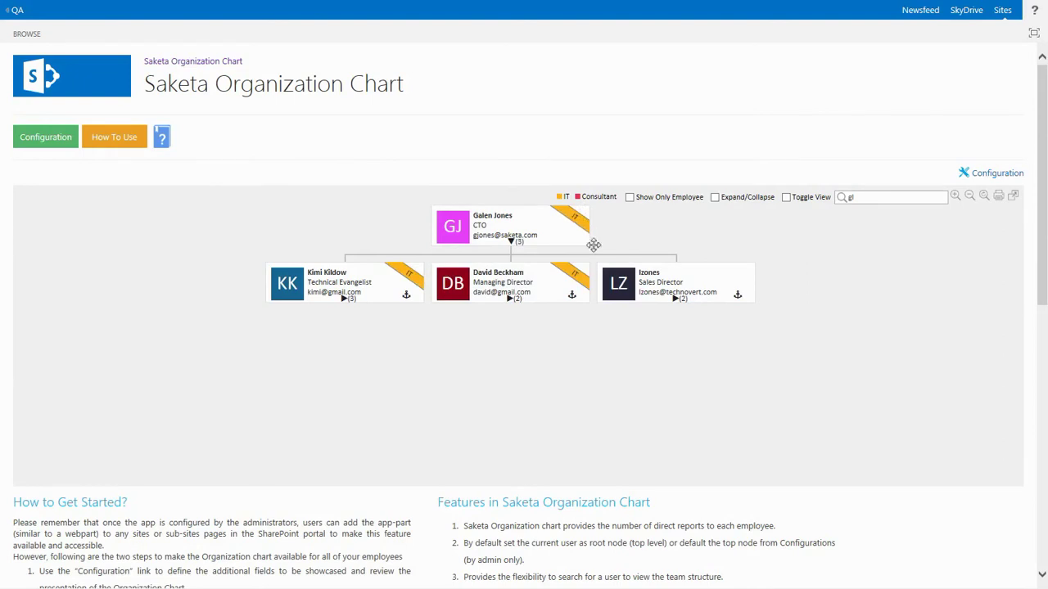
# Expand the direct reports of the Technical Evangelist, the Managing Director and the Sales Director.
pyautogui.click(344, 300)
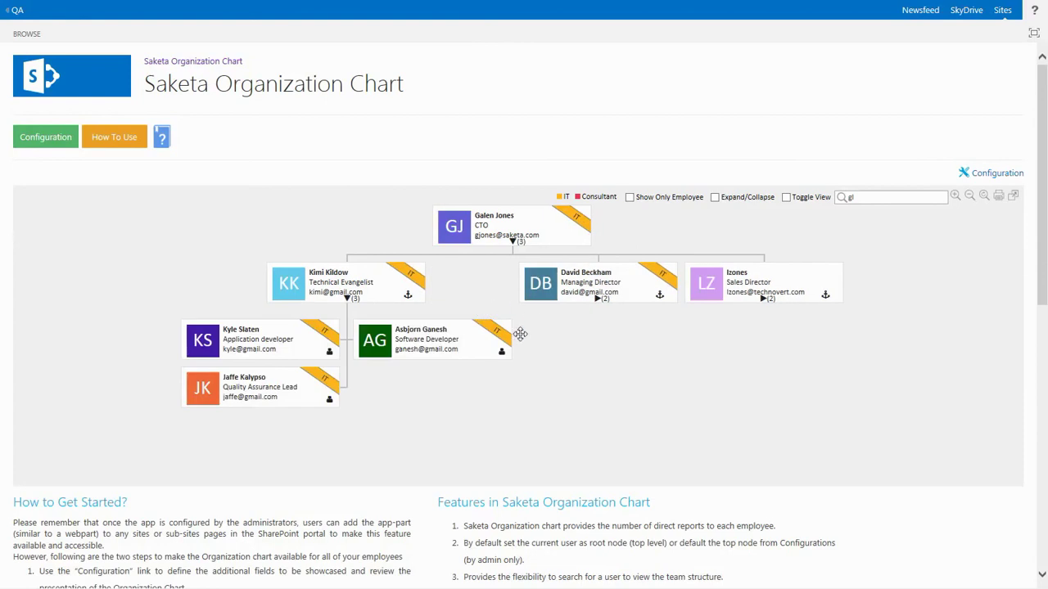
pyautogui.click(598, 300)
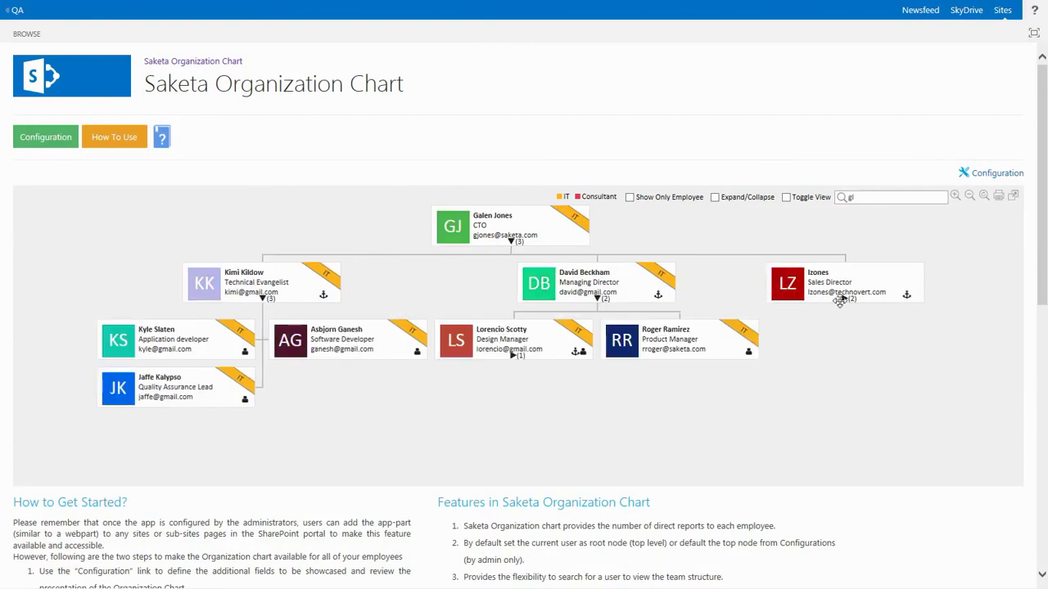
pyautogui.click(846, 300)
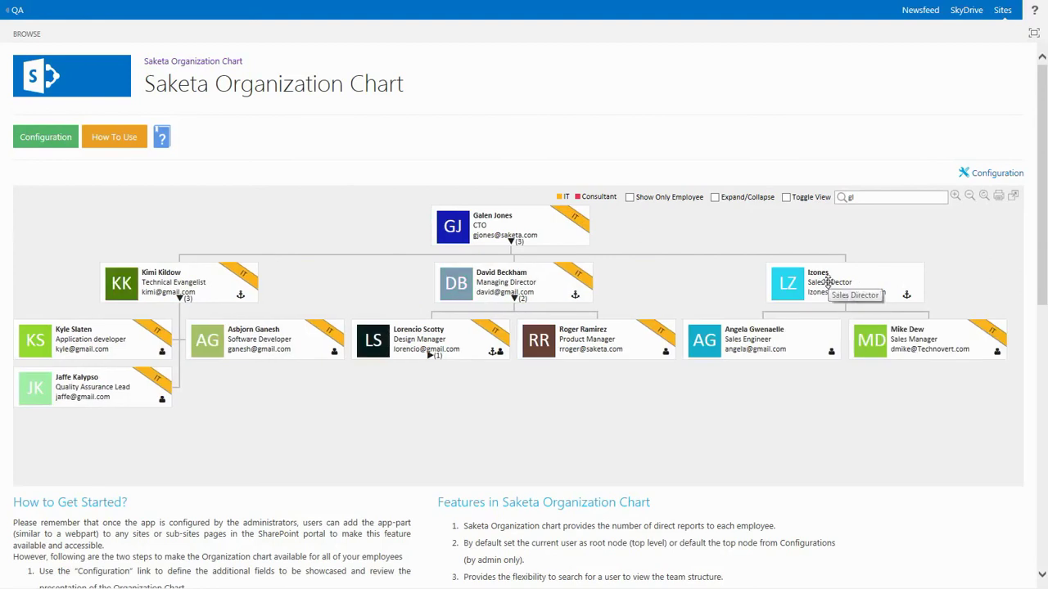
# Open the chart configuration's Exclude Filters settings and review the profile fields available for filtering by condition.
pyautogui.click(62, 138)
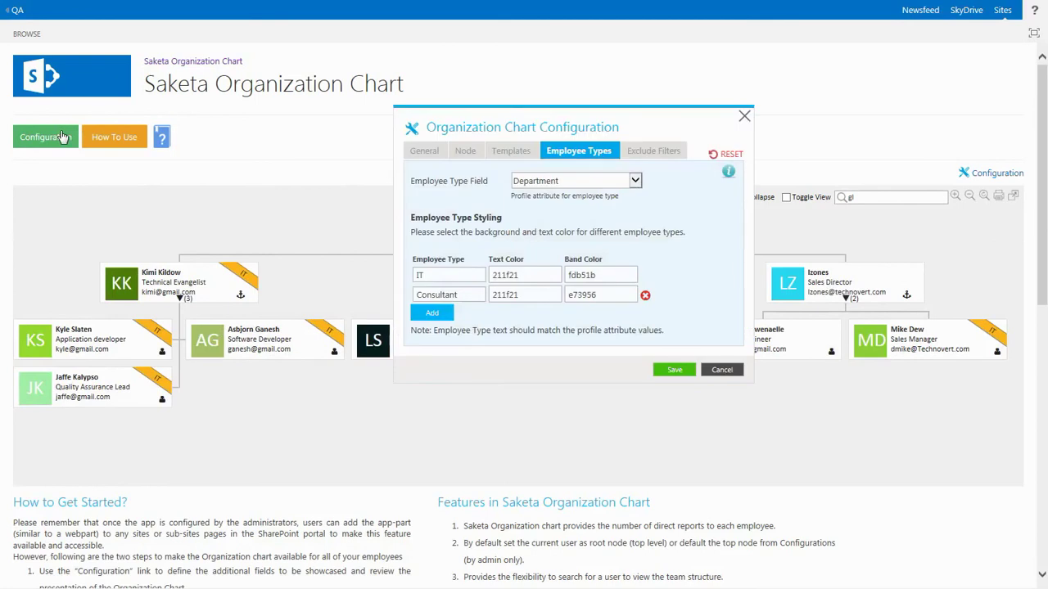
pyautogui.click(653, 155)
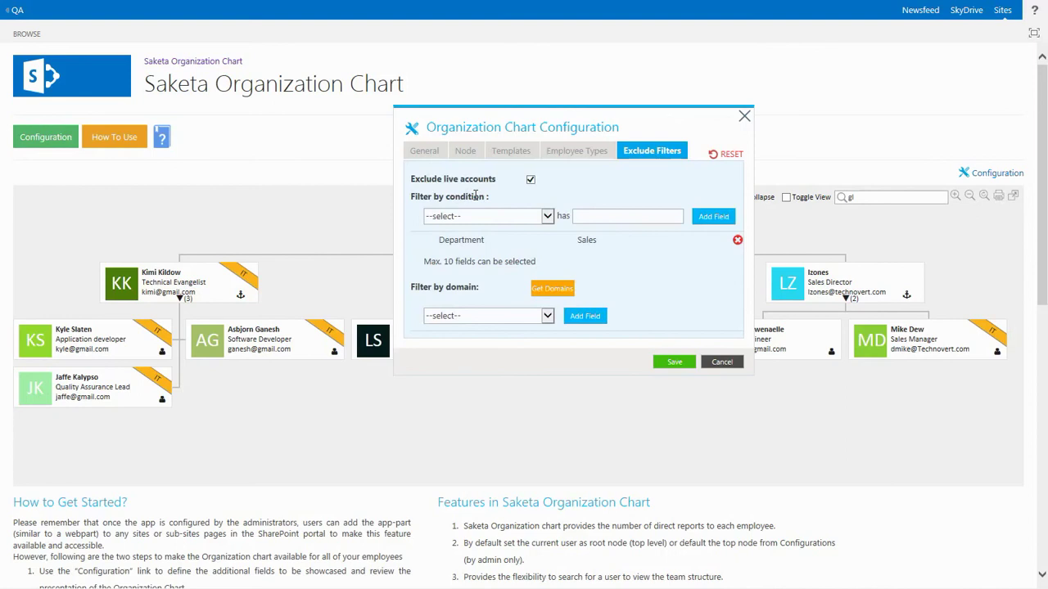
pyautogui.click(486, 218)
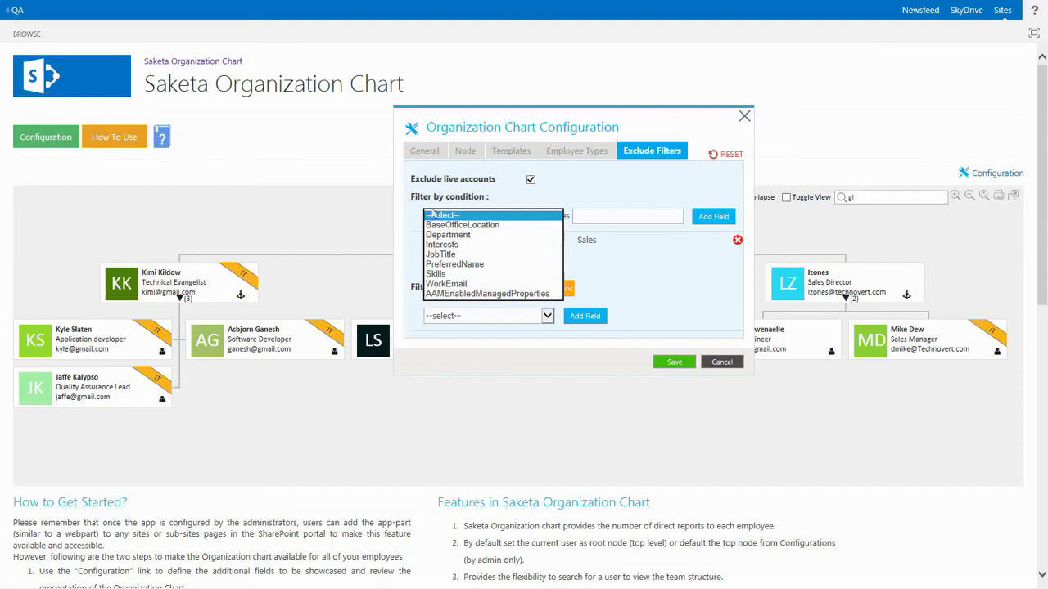
pyautogui.click(489, 195)
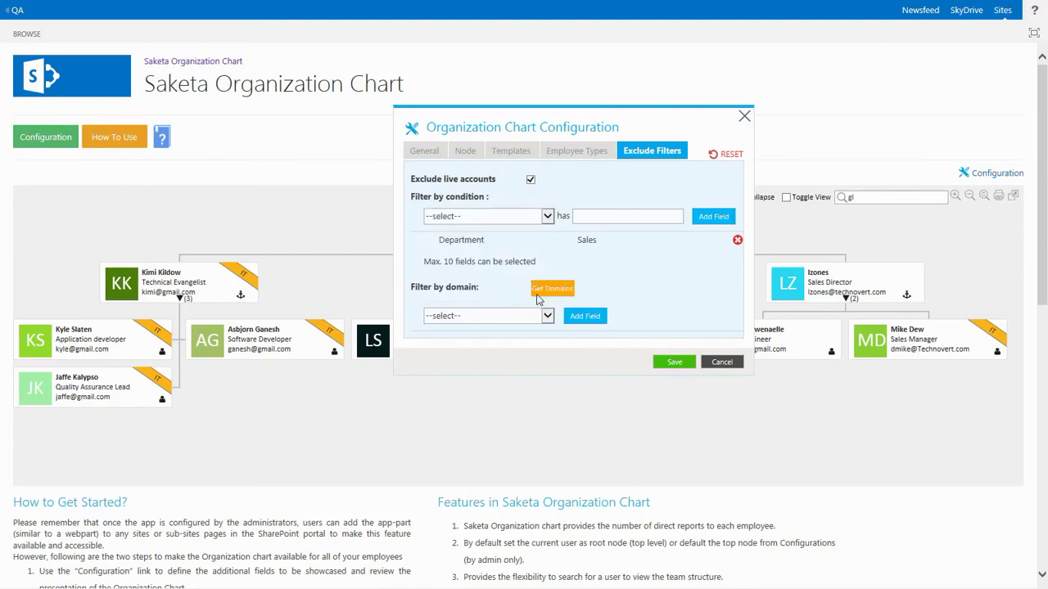
# Retrieve the domains for the domain filter, select technovert.com, and close the configuration without saving.
pyautogui.click(537, 322)
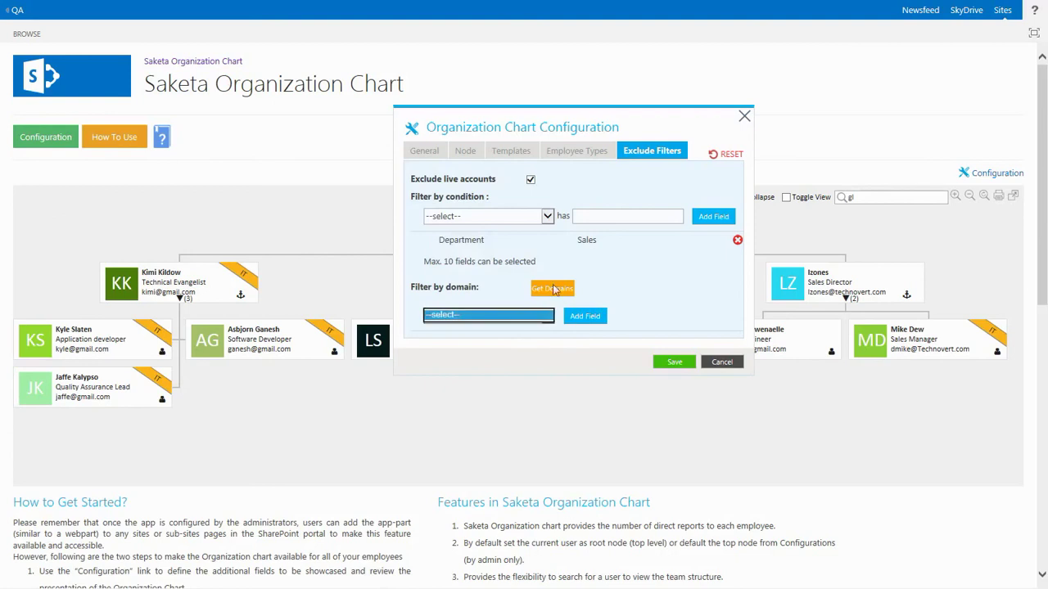
pyautogui.click(554, 289)
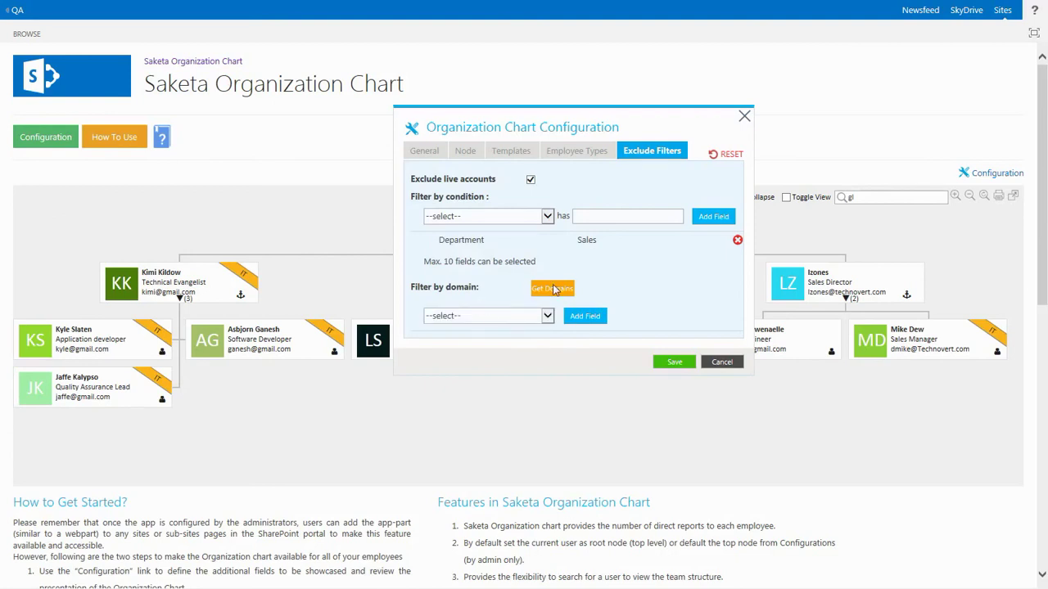
pyautogui.click(545, 317)
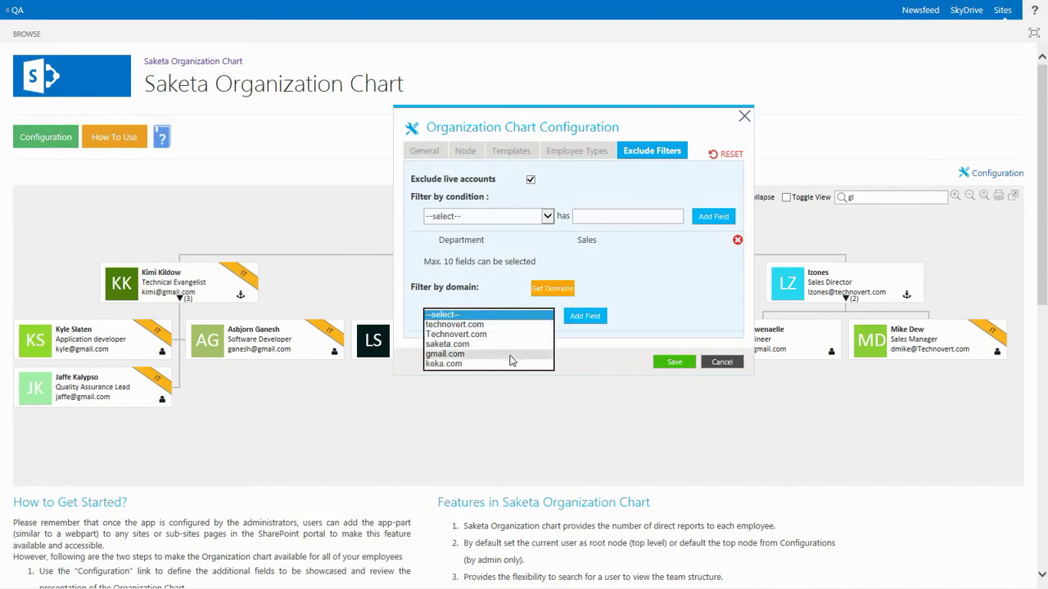
pyautogui.click(491, 328)
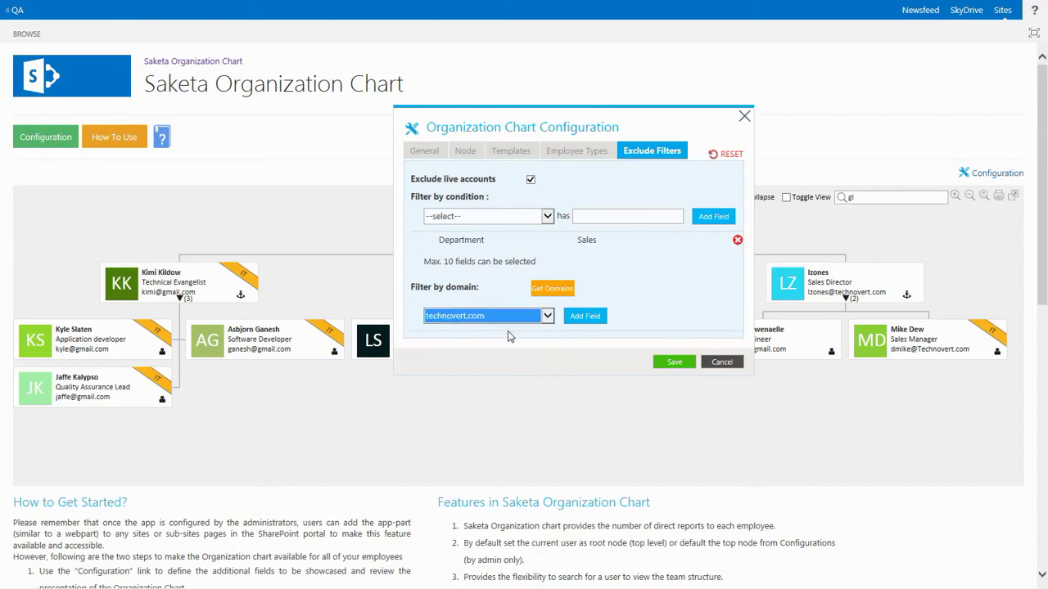
pyautogui.click(722, 362)
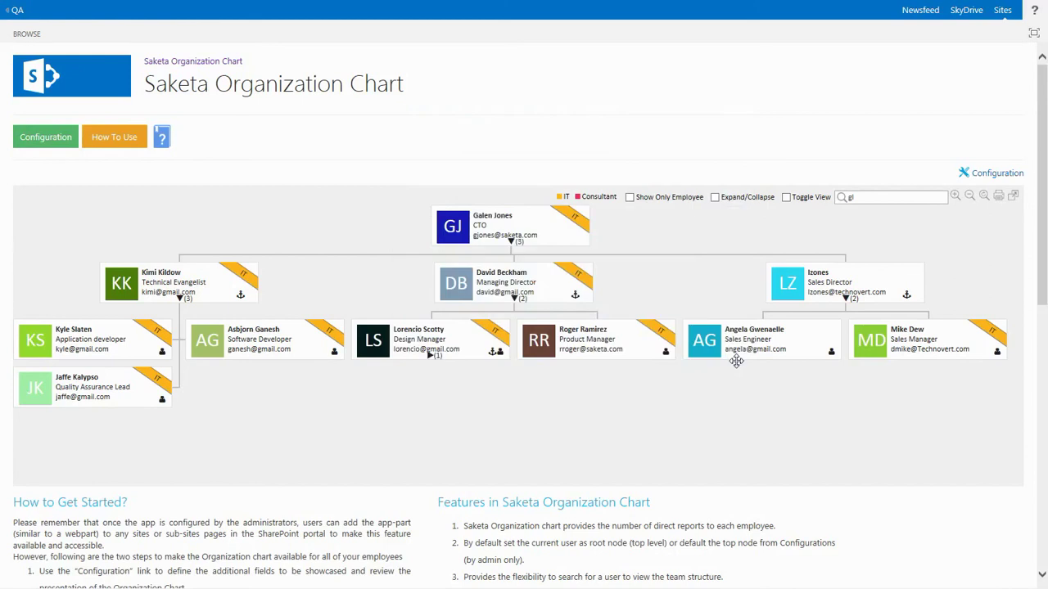